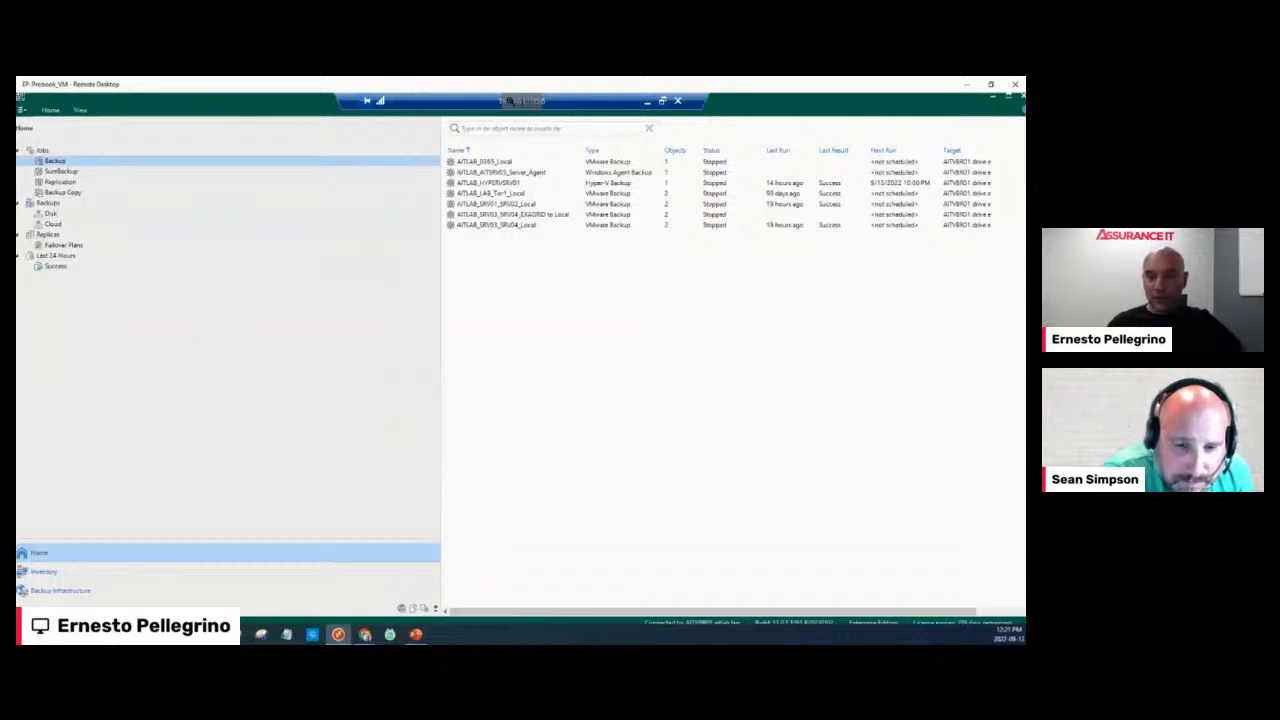
Open the properties of the cc.assuranceit.ca service provider and proceed through its existing credentials to the backup storage list
{"action": "left_click", "coordinate": [86, 592]}
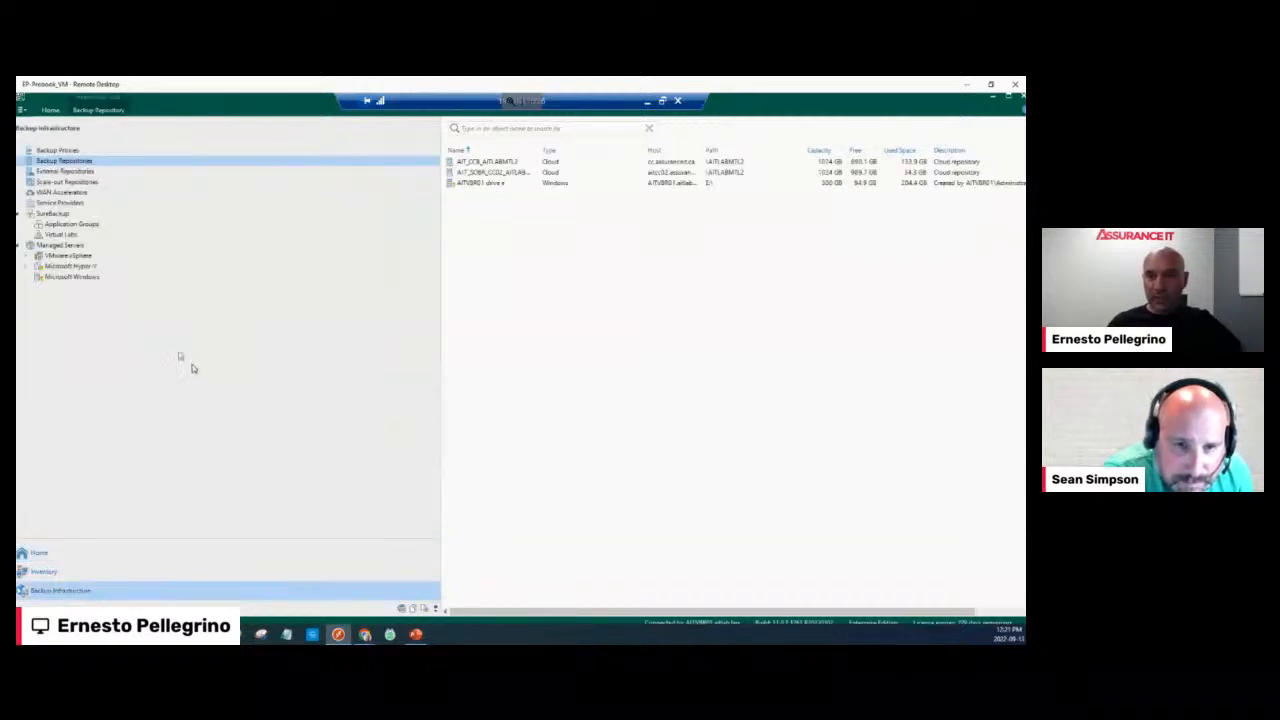
{"action": "left_click", "coordinate": [74, 206]}
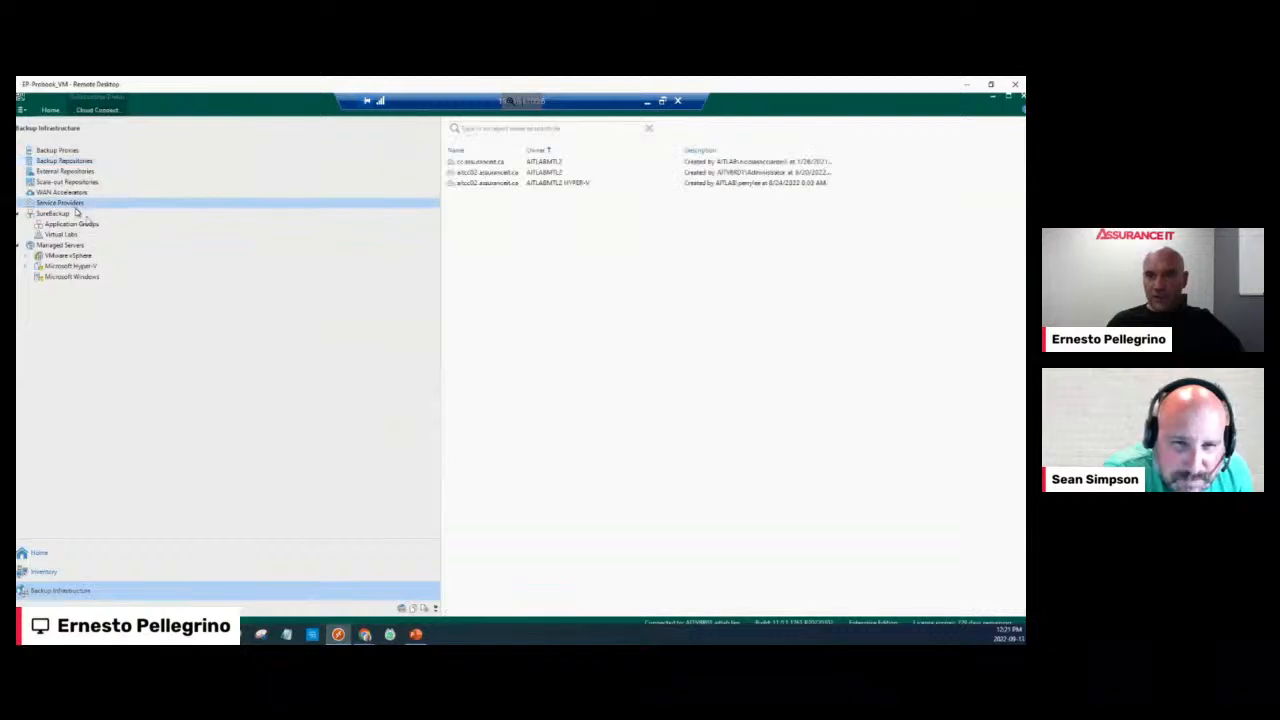
{"action": "left_click", "coordinate": [493, 162]}
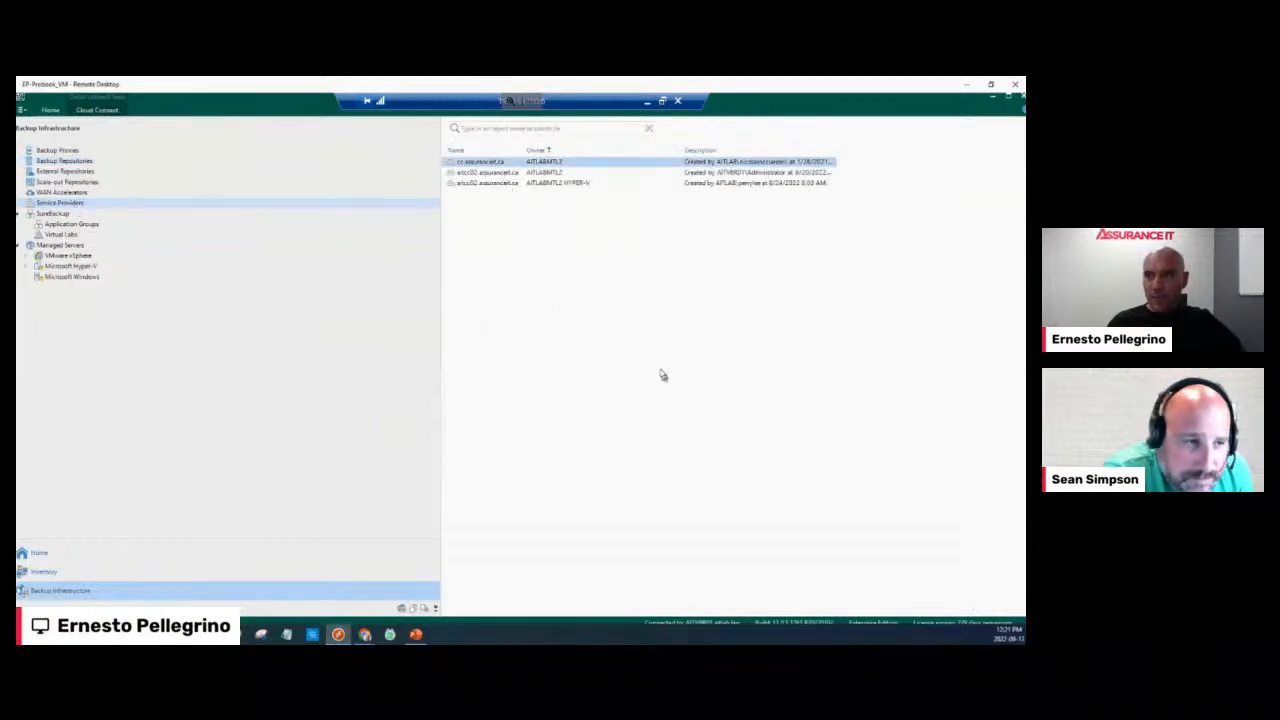
{"action": "right_click", "coordinate": [498, 166]}
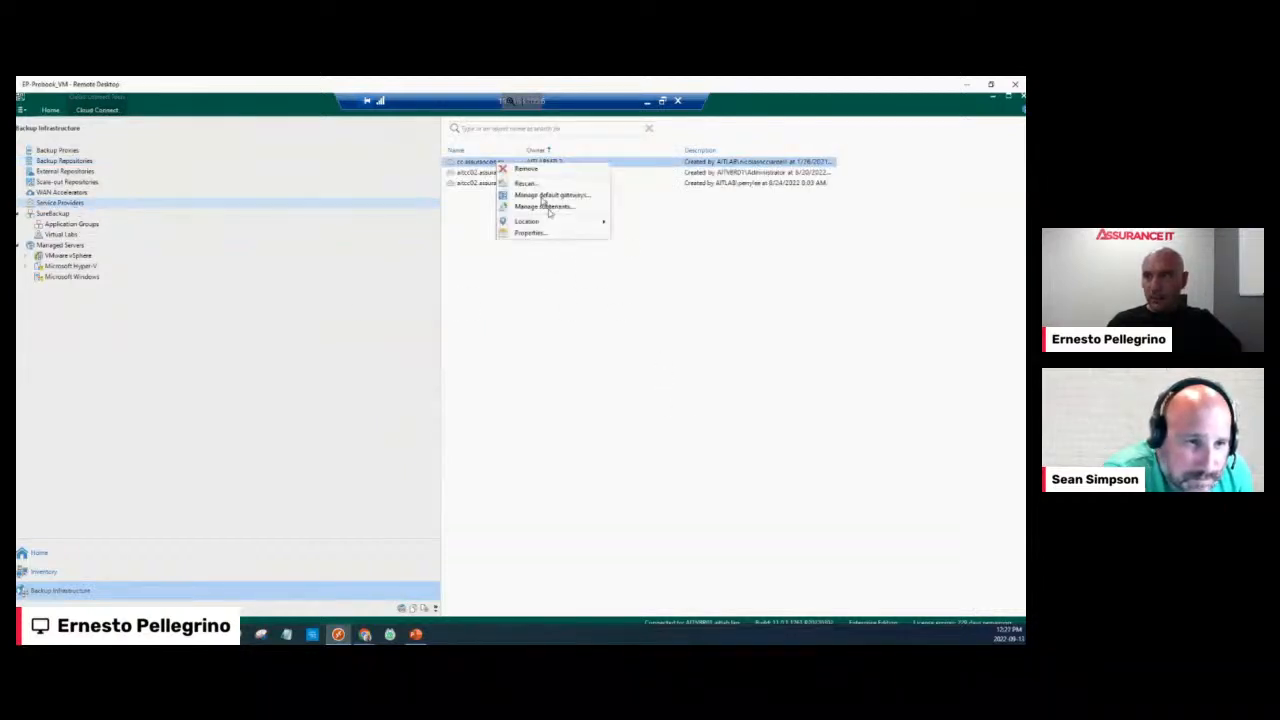
{"action": "left_click", "coordinate": [552, 230]}
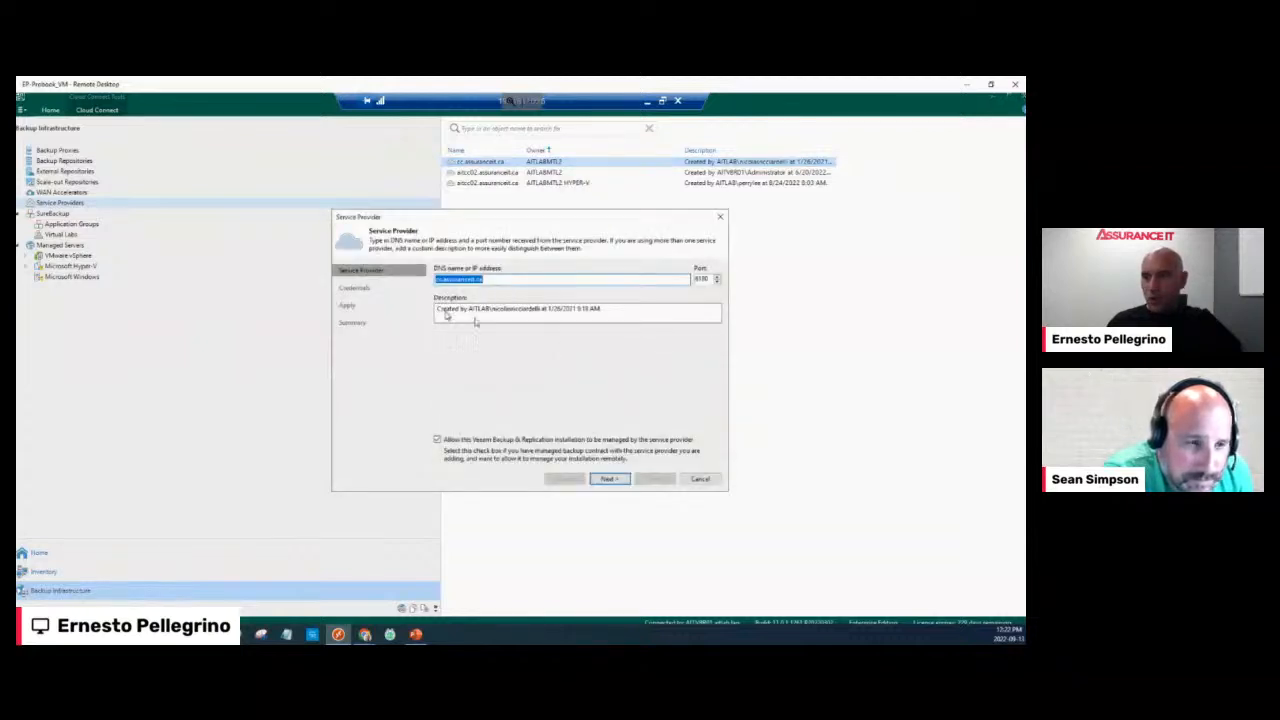
{"action": "left_click", "coordinate": [608, 479]}
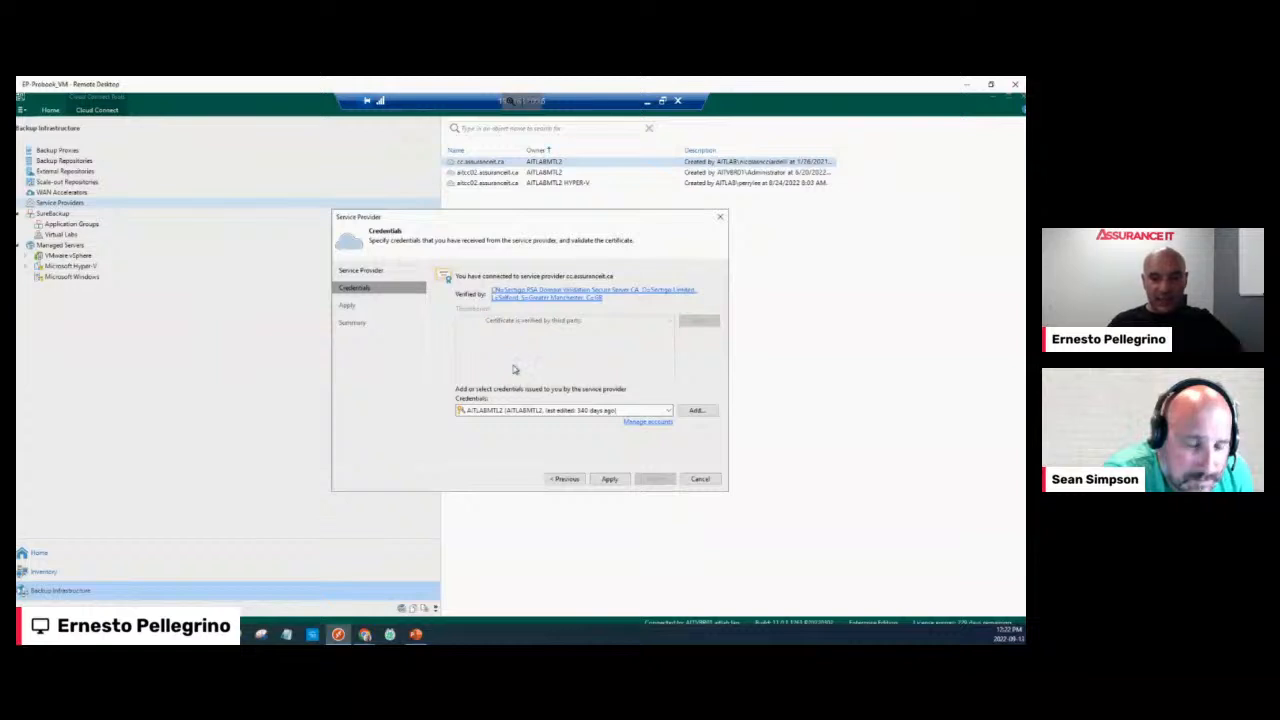
{"action": "left_click", "coordinate": [609, 480]}
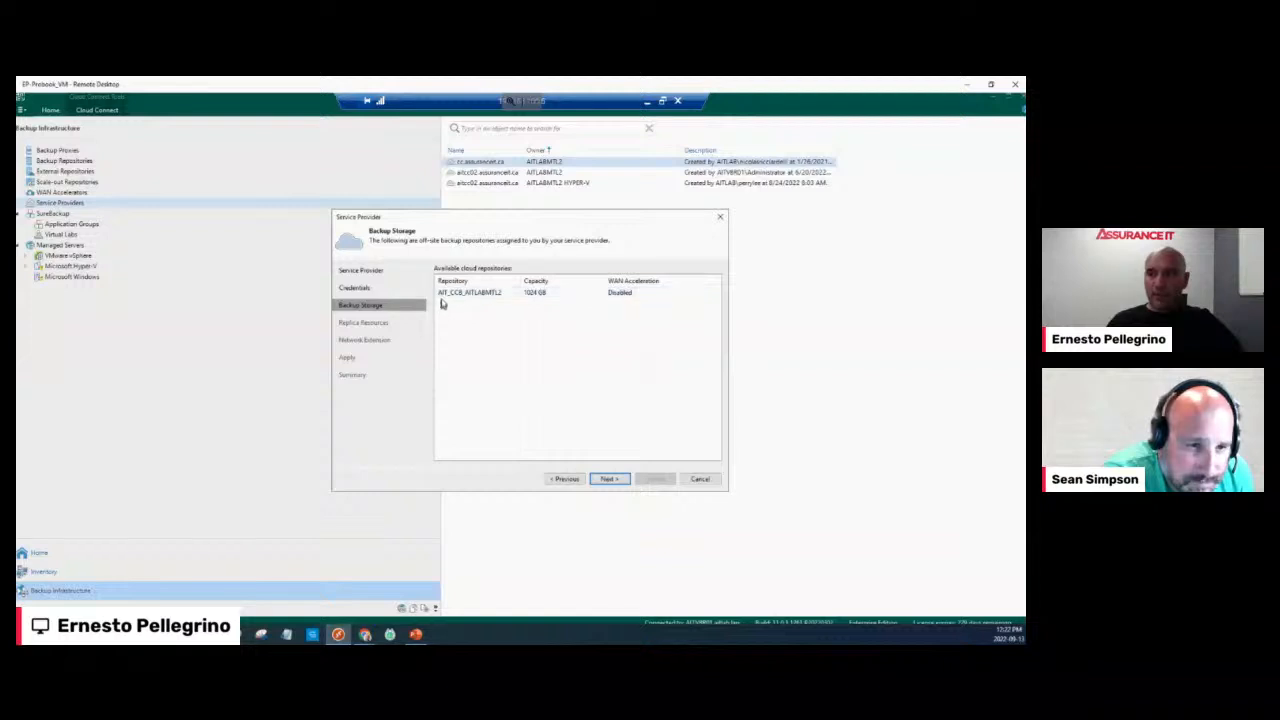
Review the provider's replica hardware plan and assigned cloud repository, and exit the wizard without applying changes
{"action": "left_click", "coordinate": [609, 479]}
{"action": "left_click", "coordinate": [507, 294]}
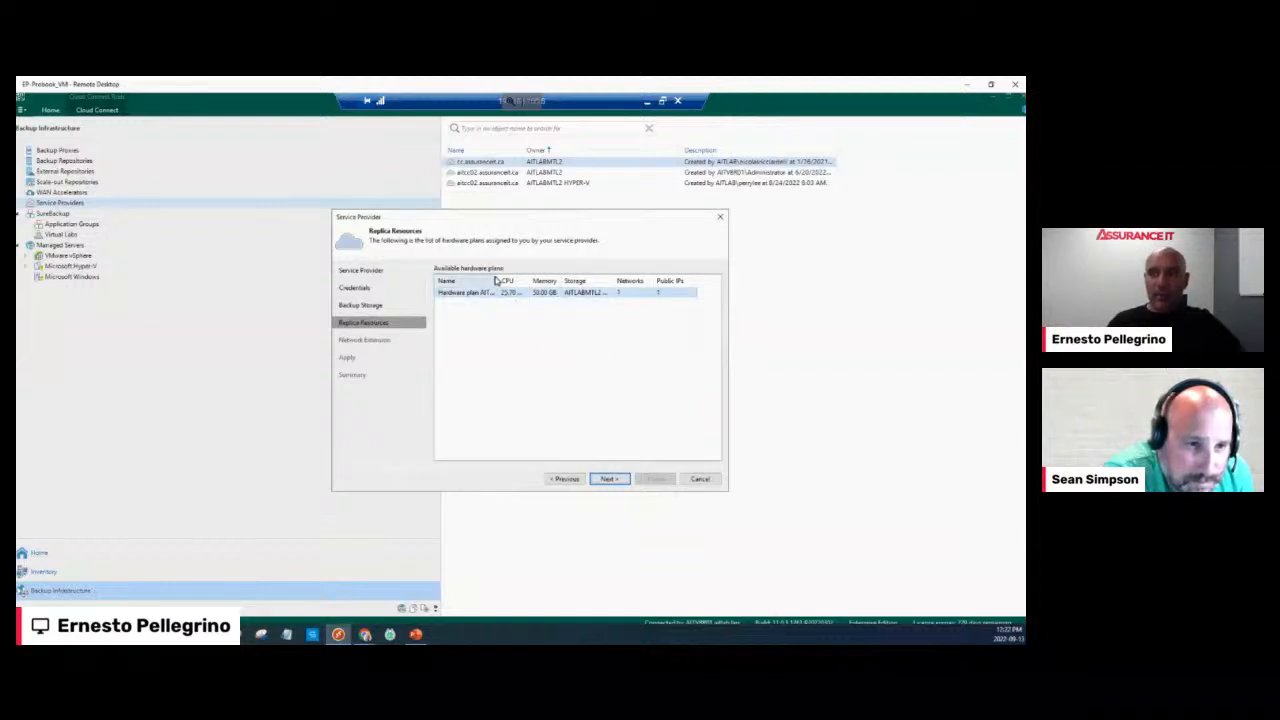
{"action": "left_click_drag", "start_coordinate": [499, 280], "coordinate": [513, 280]}
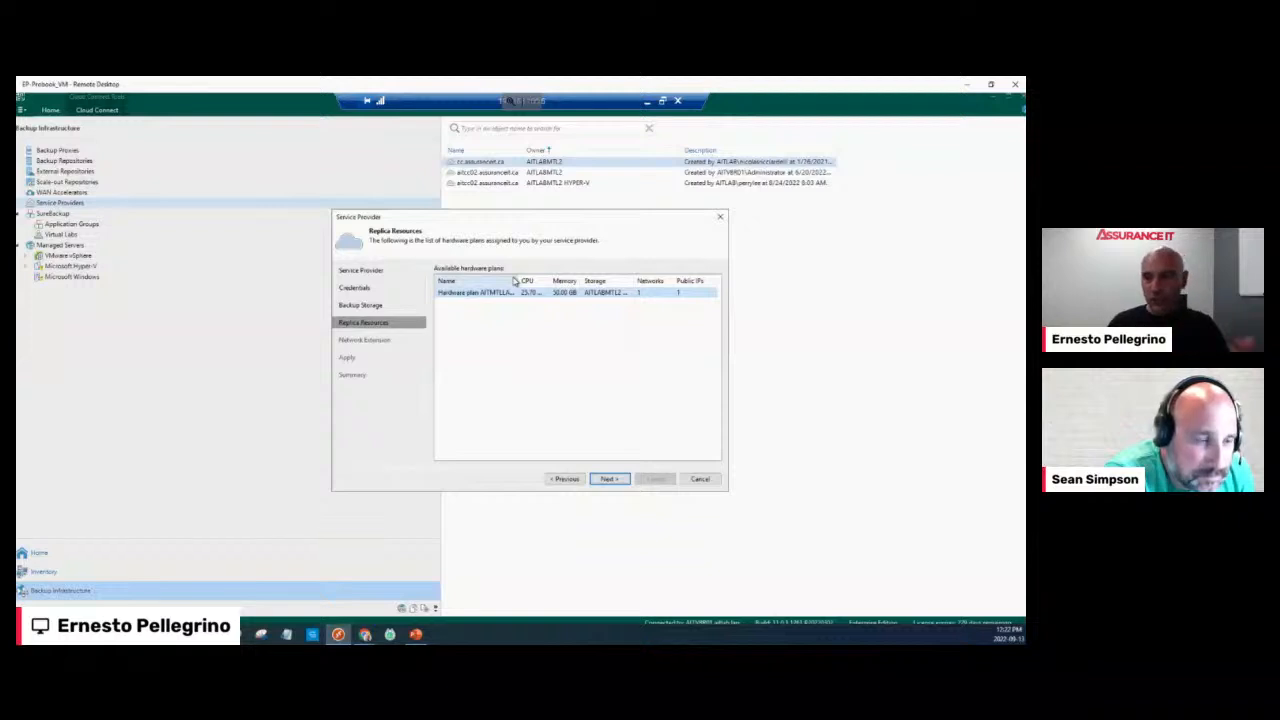
{"action": "left_click", "coordinate": [378, 306]}
{"action": "left_click", "coordinate": [508, 293]}
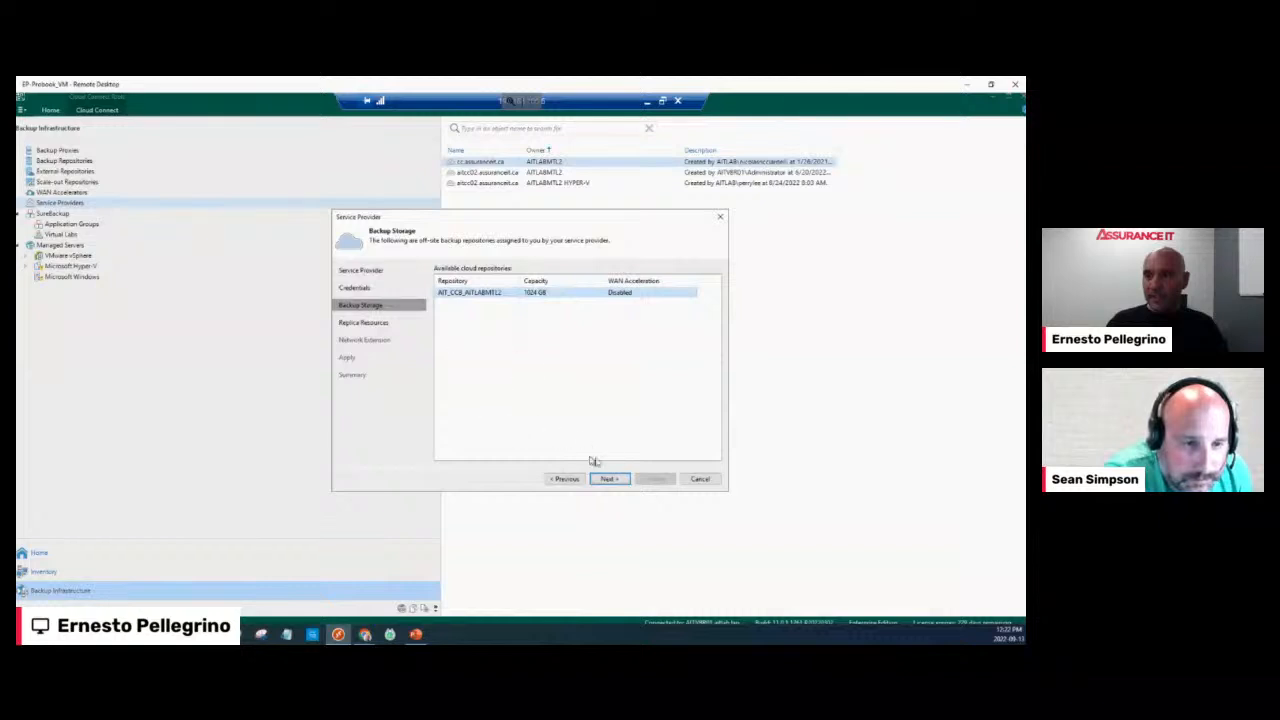
{"action": "left_click", "coordinate": [700, 479]}
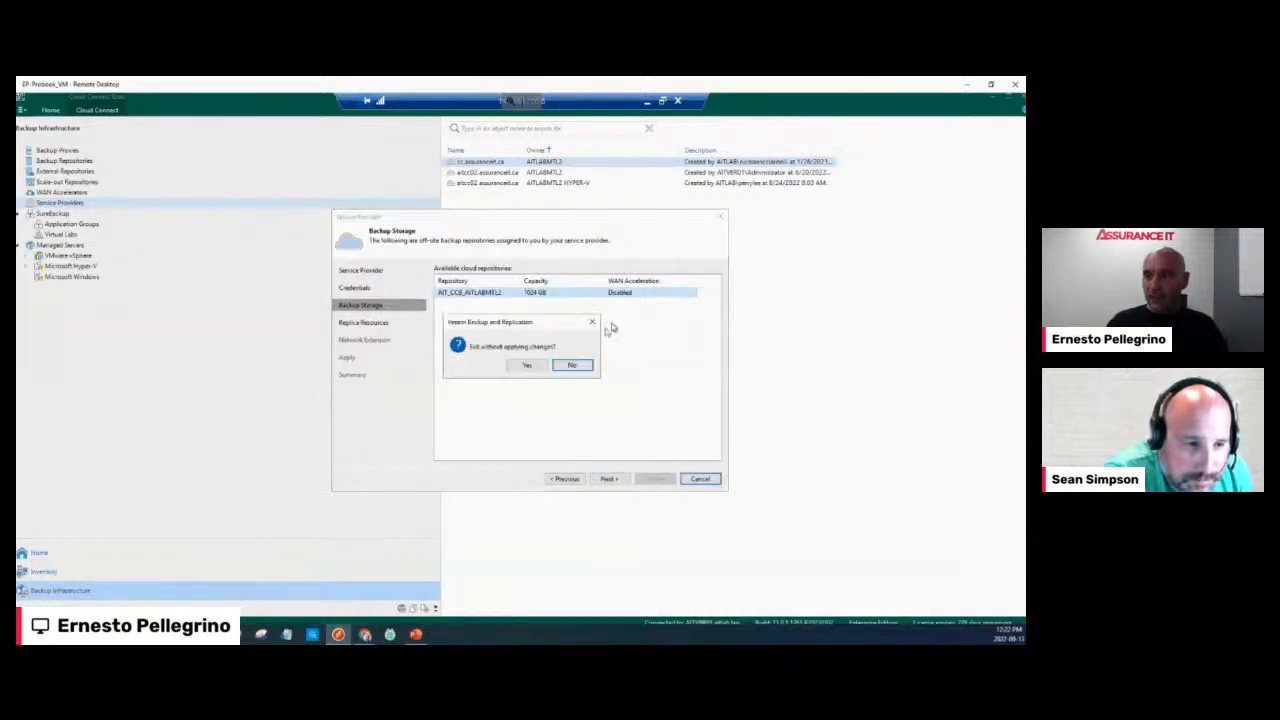
{"action": "left_click", "coordinate": [531, 365]}
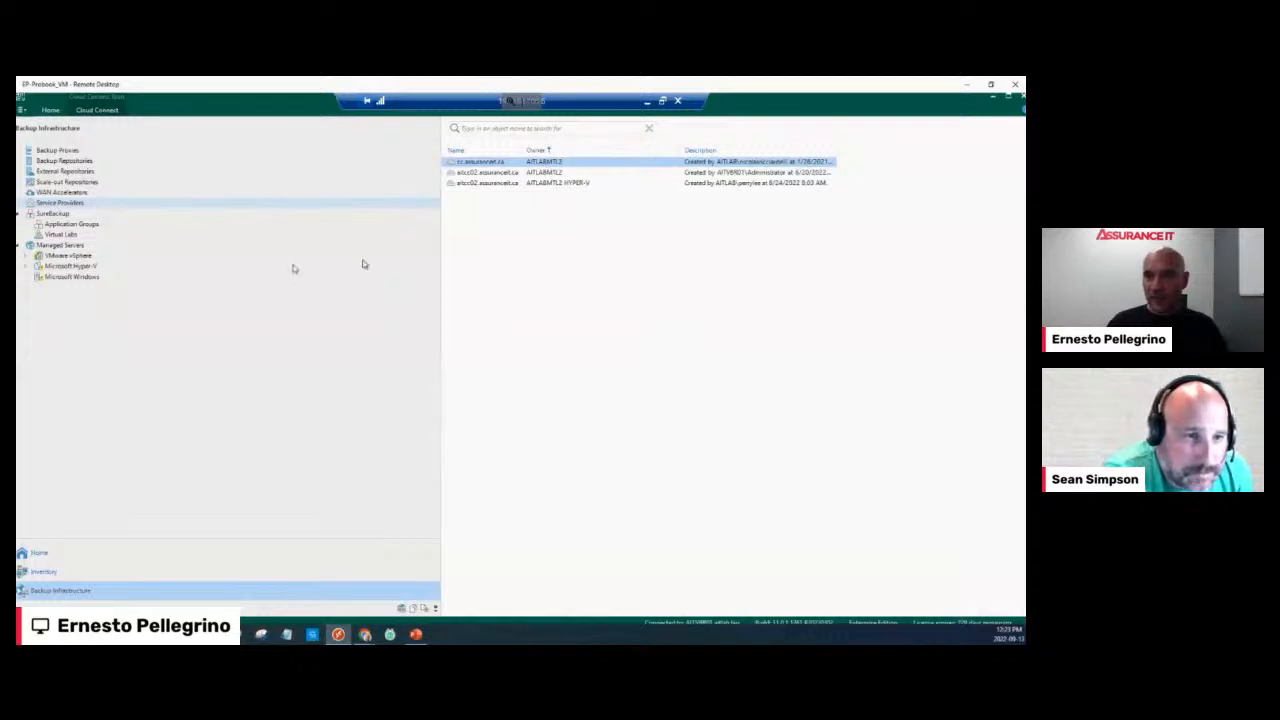
Examine the two cloud repositories and the local AITVBR01 drive e in the backup repositories list, widening the Name column
{"action": "left_click", "coordinate": [62, 161]}
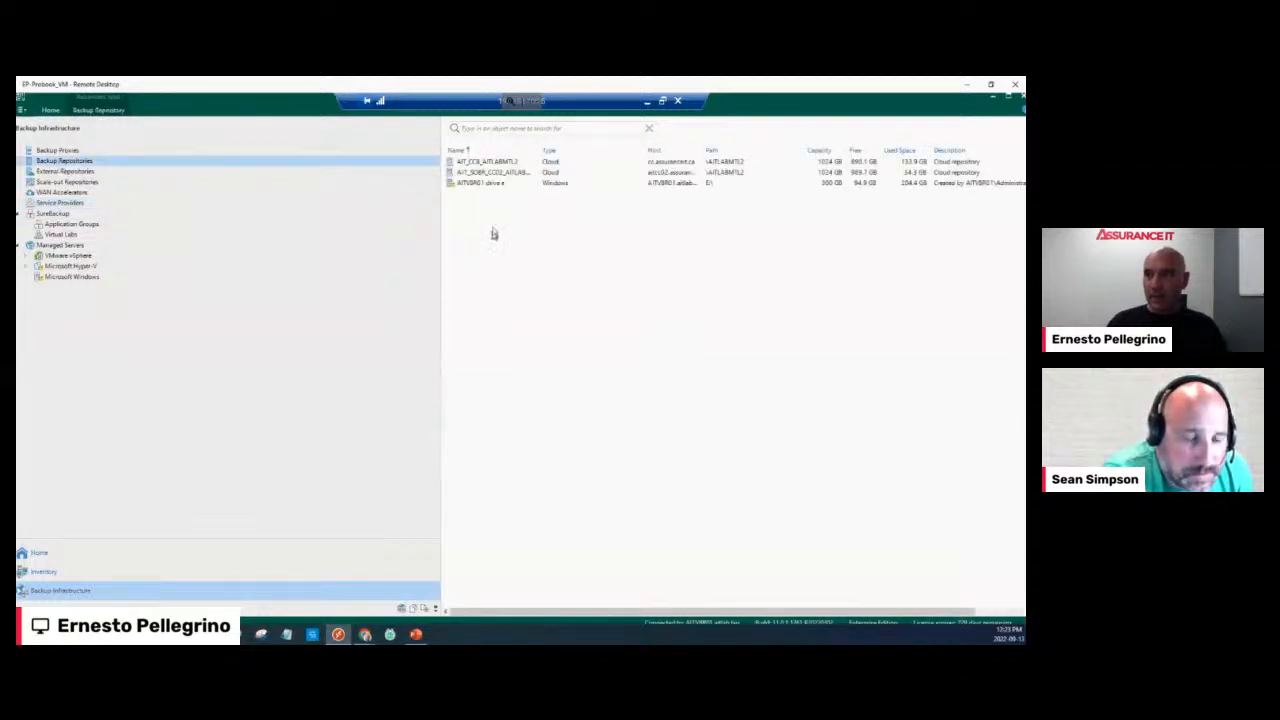
{"action": "left_click_drag", "start_coordinate": [537, 152], "coordinate": [588, 152]}
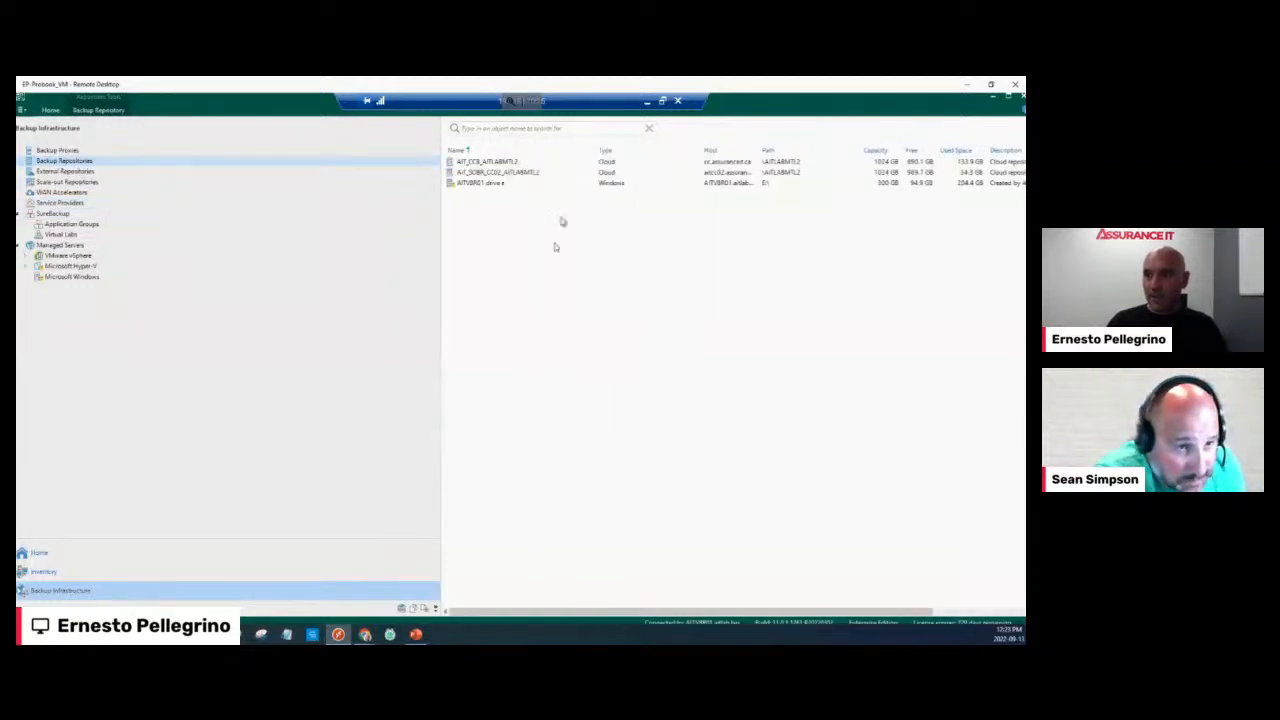
{"action": "left_click", "coordinate": [495, 163]}
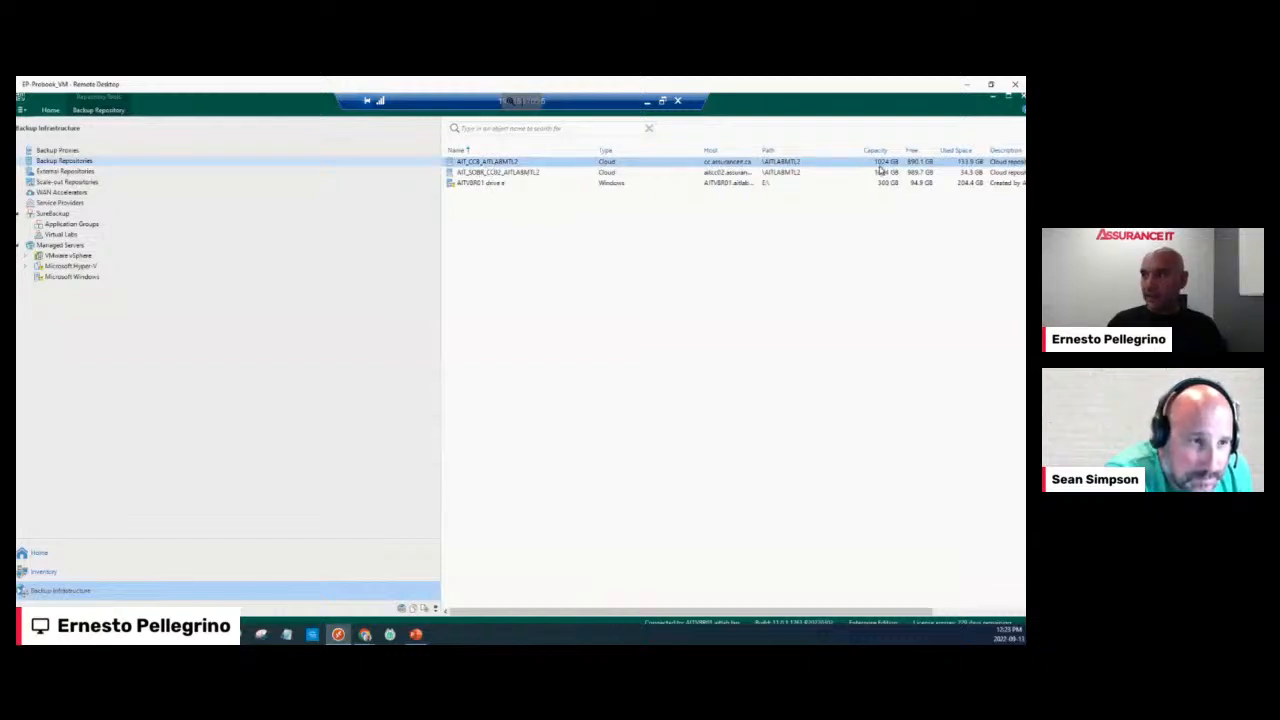
{"action": "left_click", "coordinate": [515, 186]}
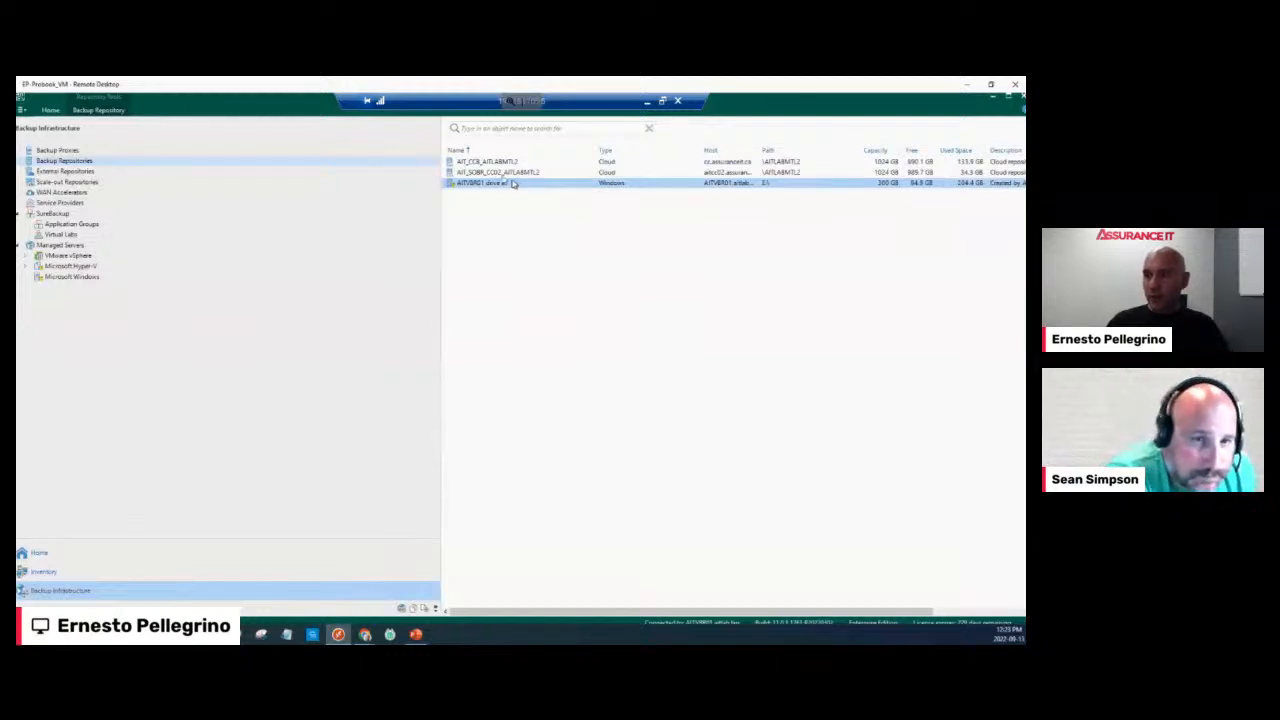
{"action": "left_click", "coordinate": [497, 170]}
{"action": "left_click", "coordinate": [498, 162]}
{"action": "left_click", "coordinate": [495, 172]}
{"action": "left_click", "coordinate": [494, 183]}
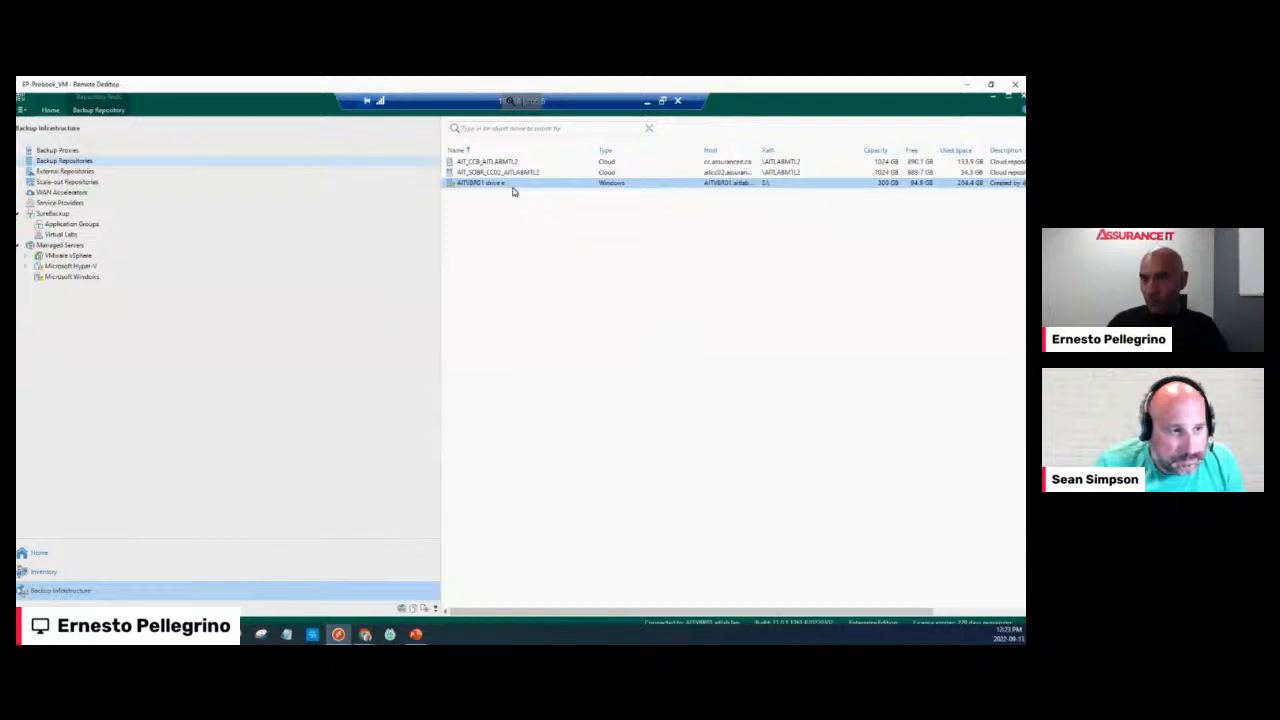
Open the AITLAB_SRV01_SRV02_Offsite backup copy job for editing
{"action": "left_click", "coordinate": [114, 552]}
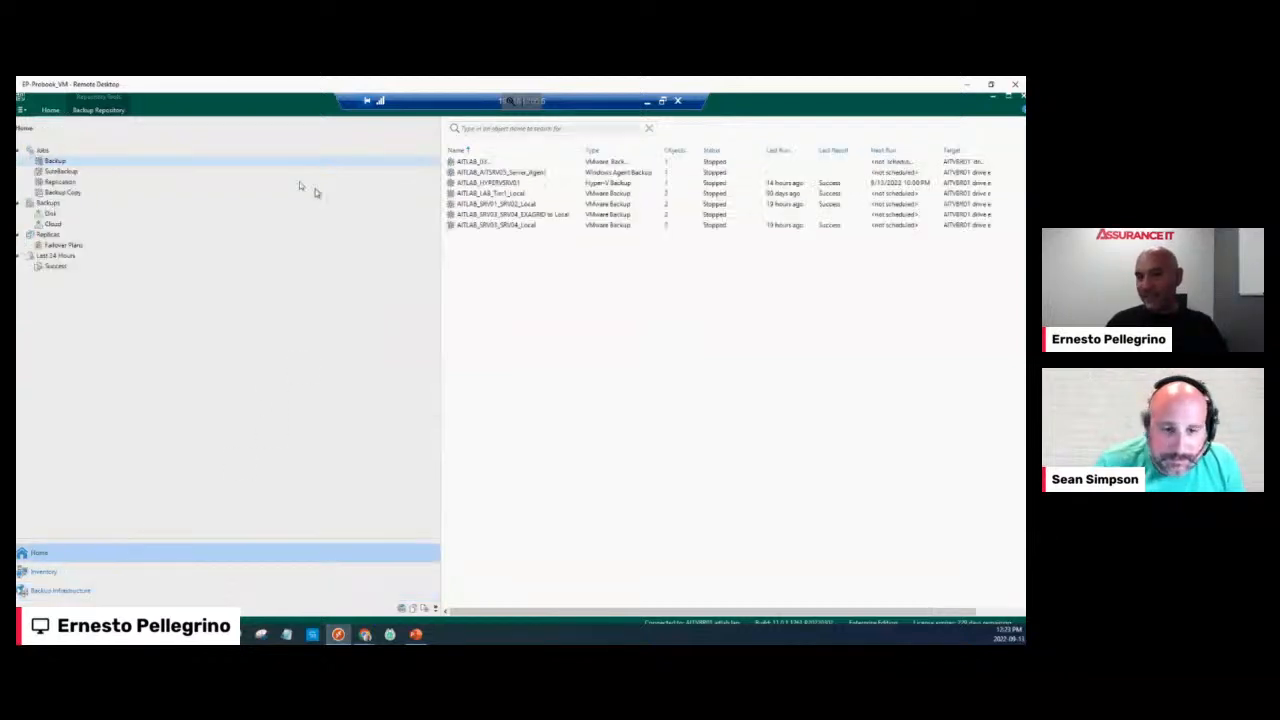
{"action": "left_click", "coordinate": [66, 192]}
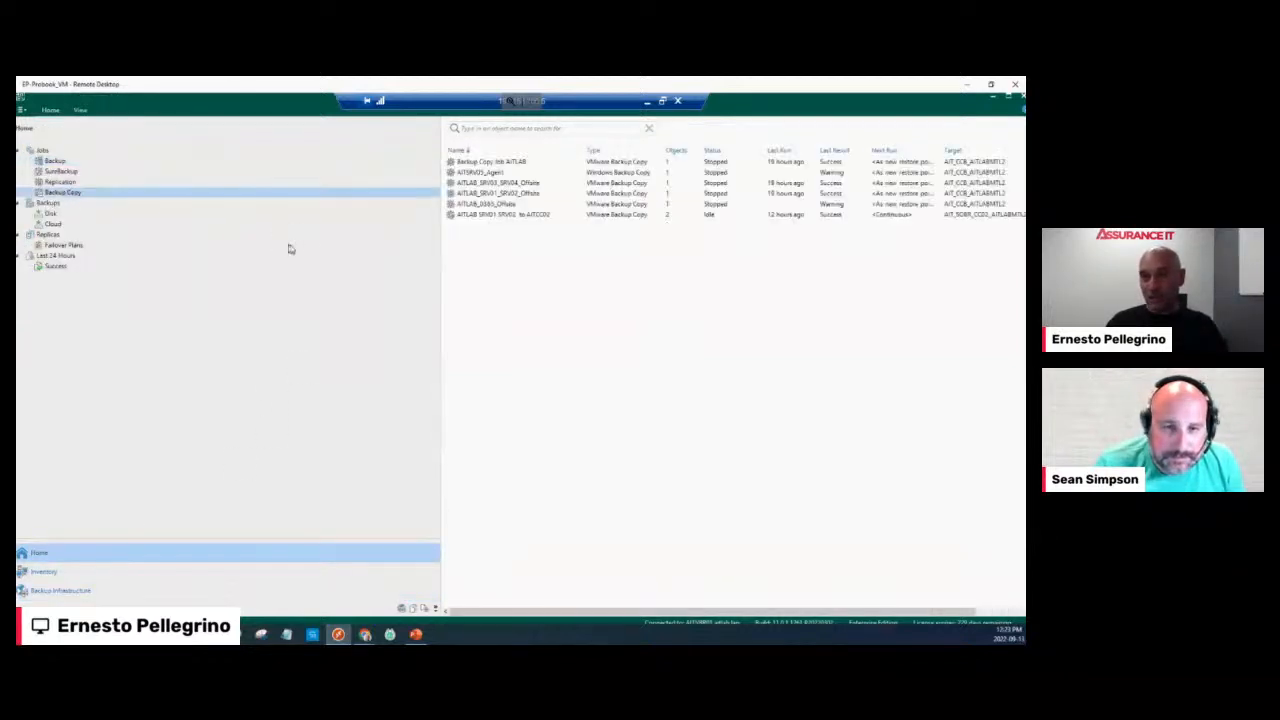
{"action": "left_click", "coordinate": [434, 248]}
{"action": "left_click", "coordinate": [70, 194]}
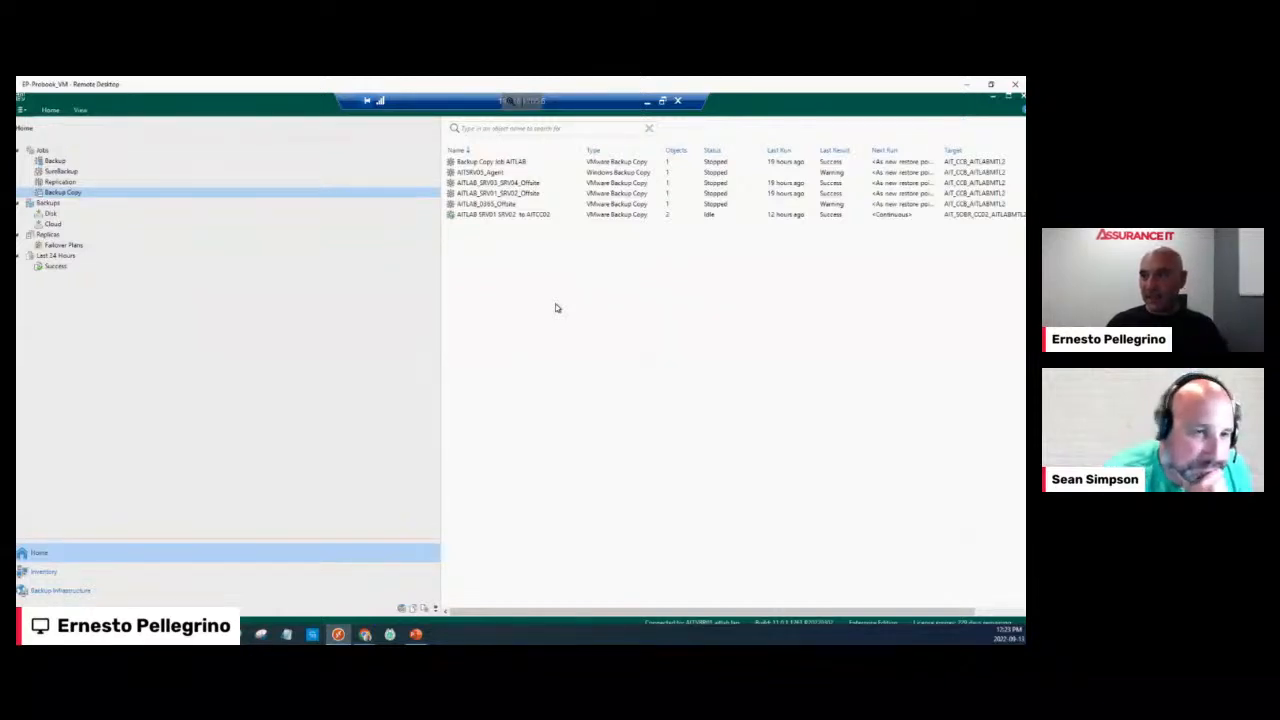
{"action": "left_click", "coordinate": [505, 193]}
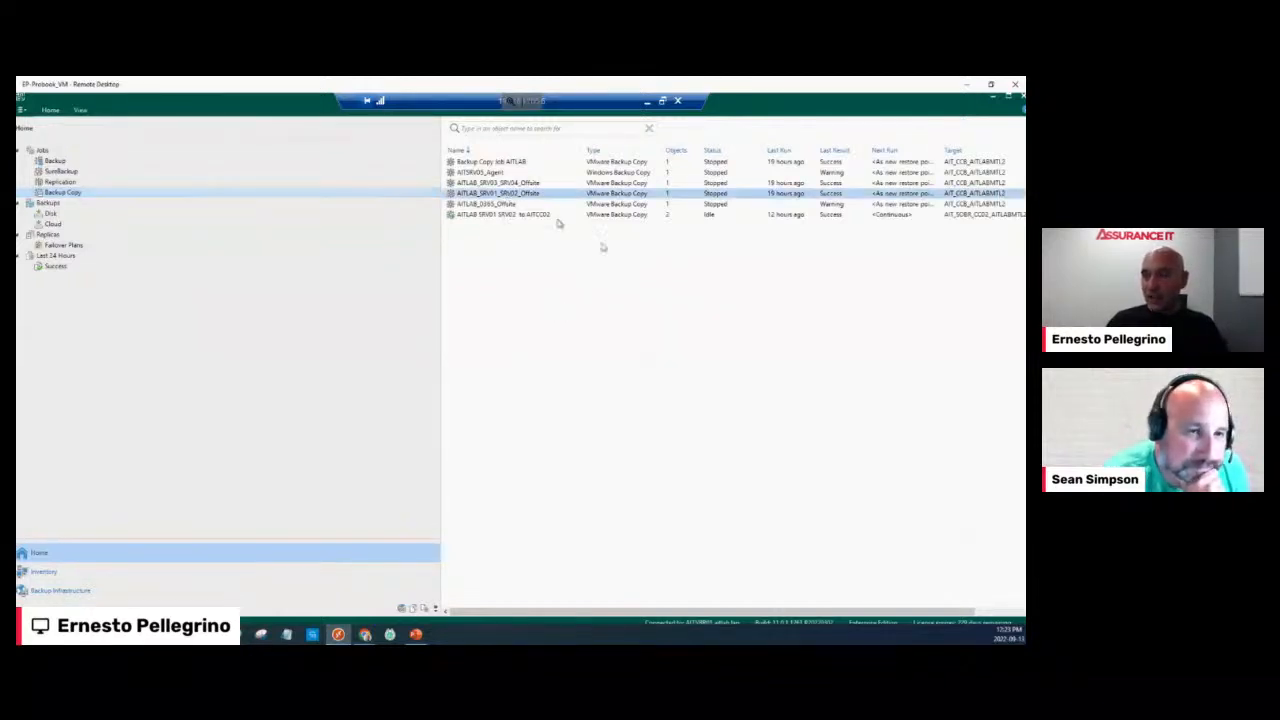
{"action": "right_click", "coordinate": [513, 197]}
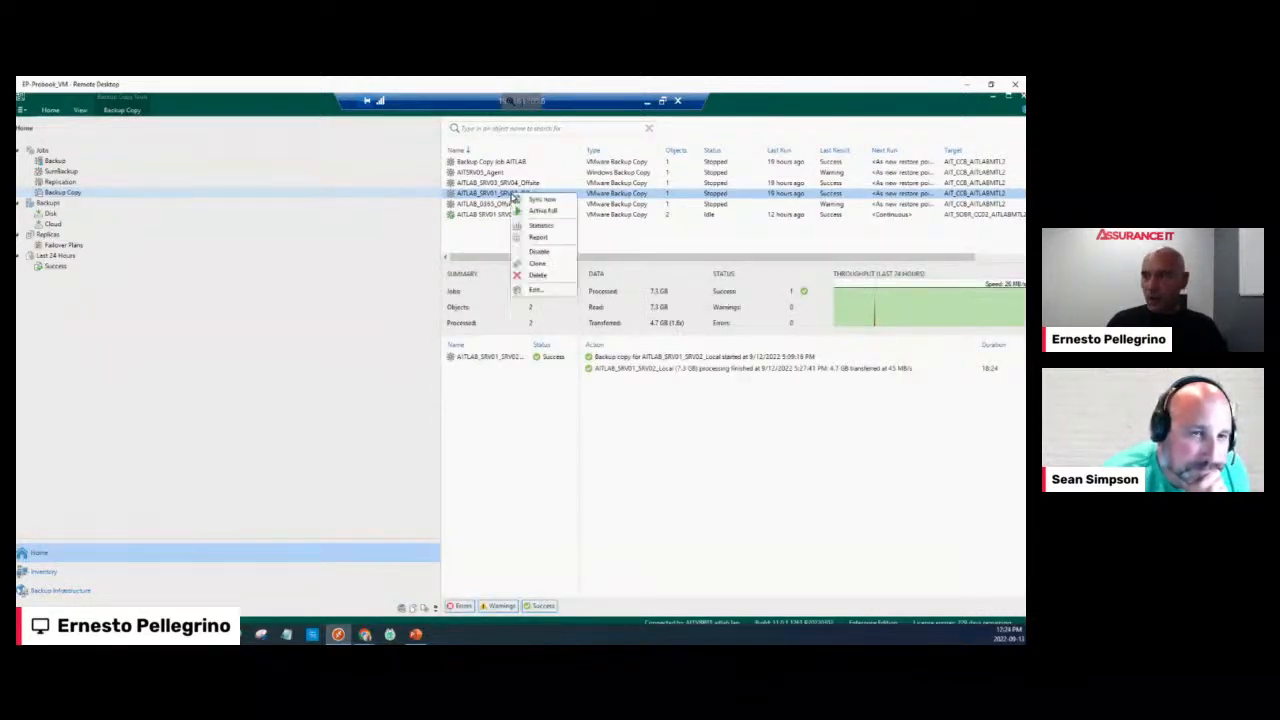
{"action": "left_click", "coordinate": [536, 289]}
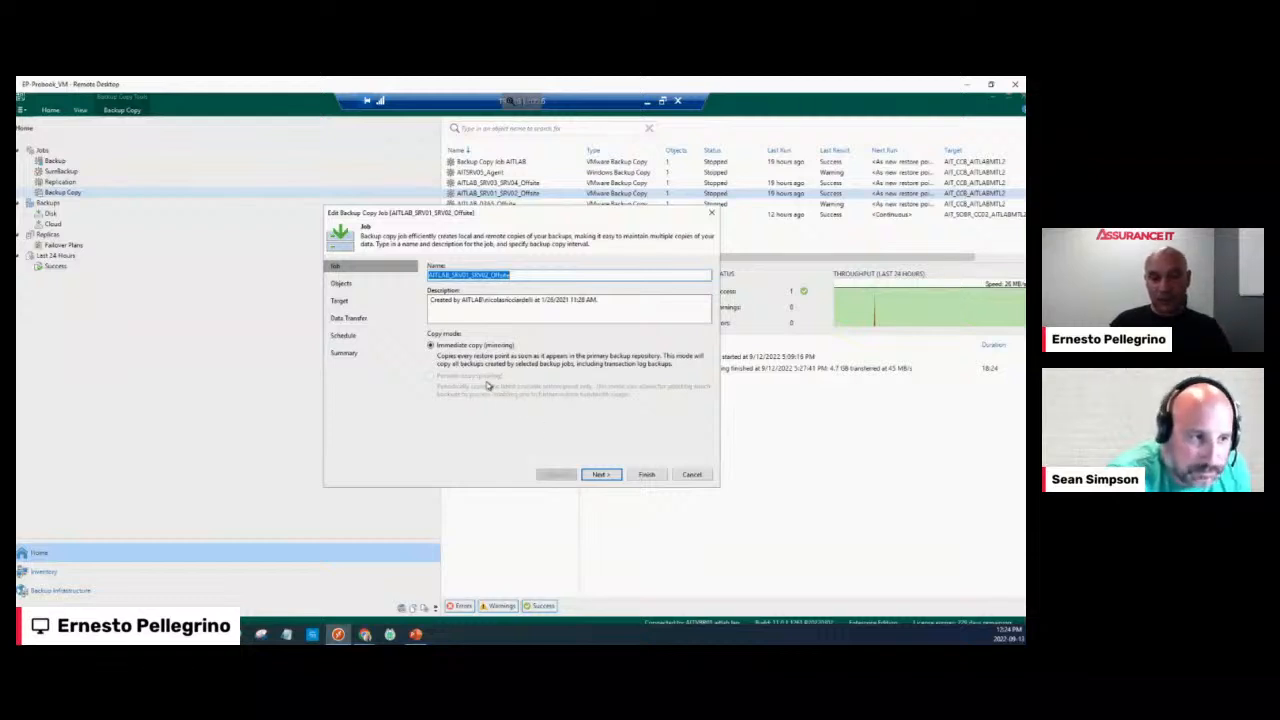
Keep the existing source objects, choose AIT_CCB_AITLABMTL2 as the target repository, and set the retention policy to 3 restore points
{"action": "left_click", "coordinate": [603, 478]}
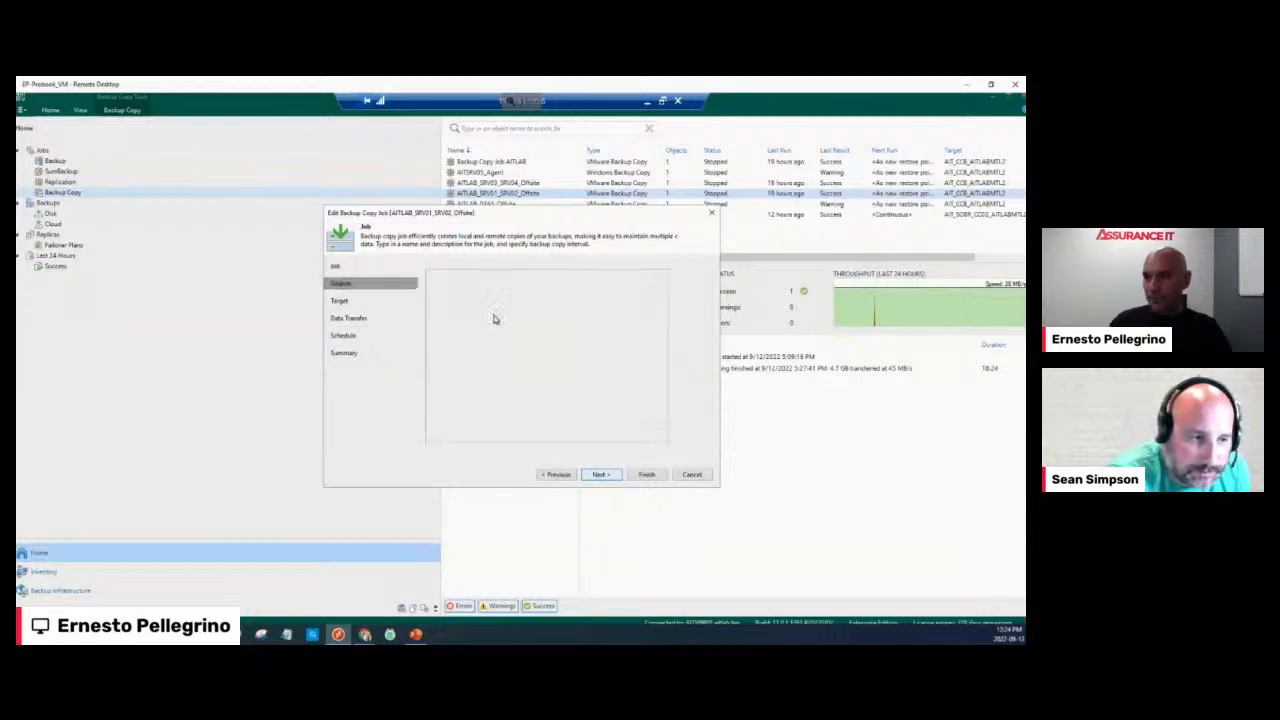
{"action": "left_click", "coordinate": [490, 288]}
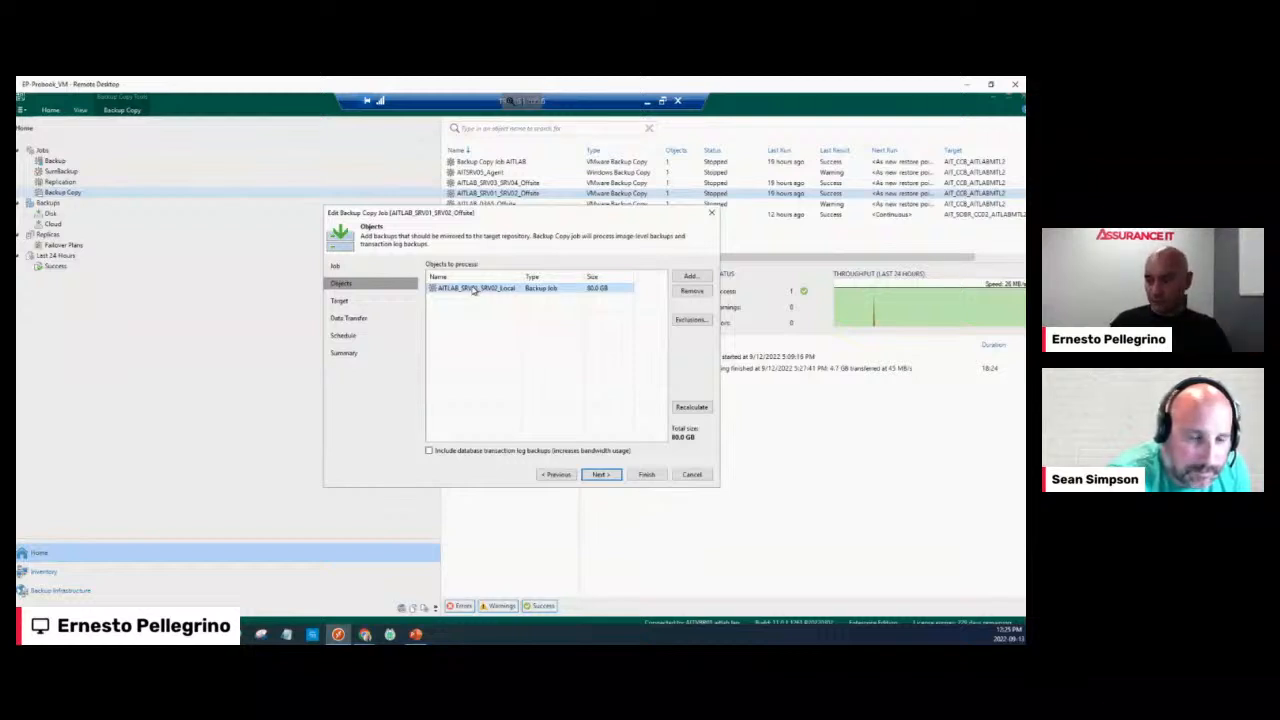
{"action": "left_click", "coordinate": [600, 475]}
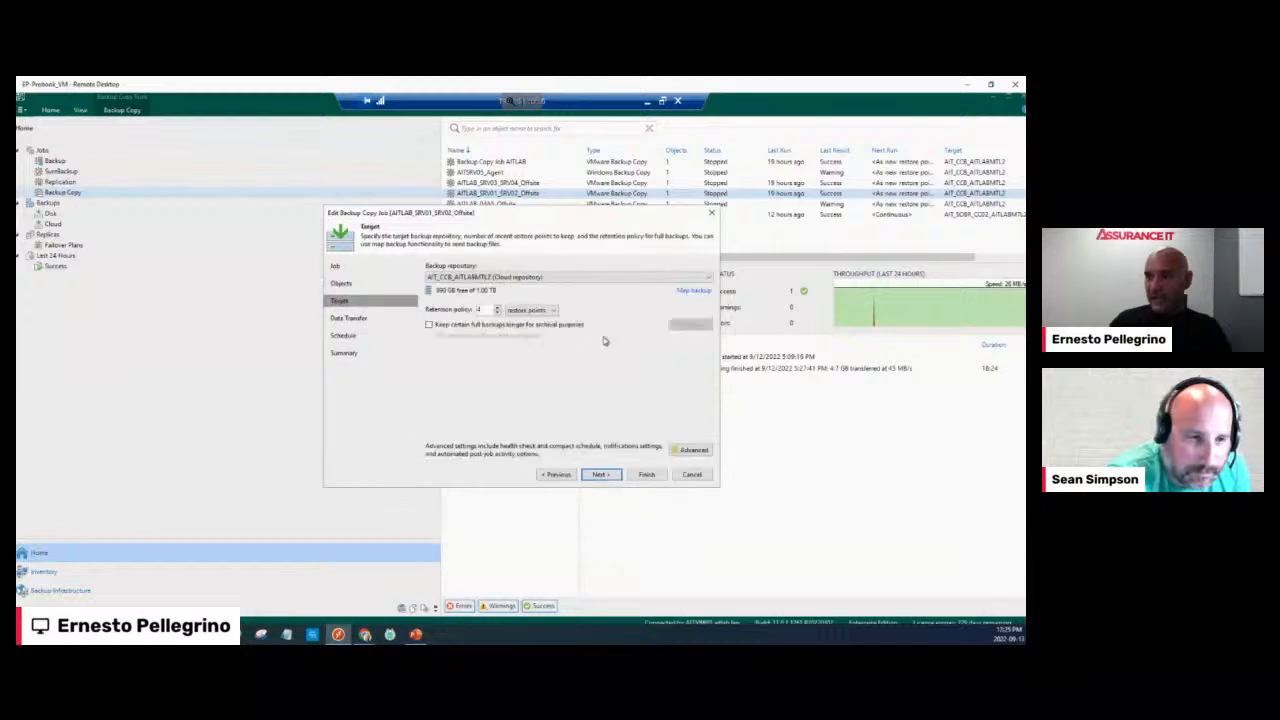
{"action": "left_click", "coordinate": [530, 279]}
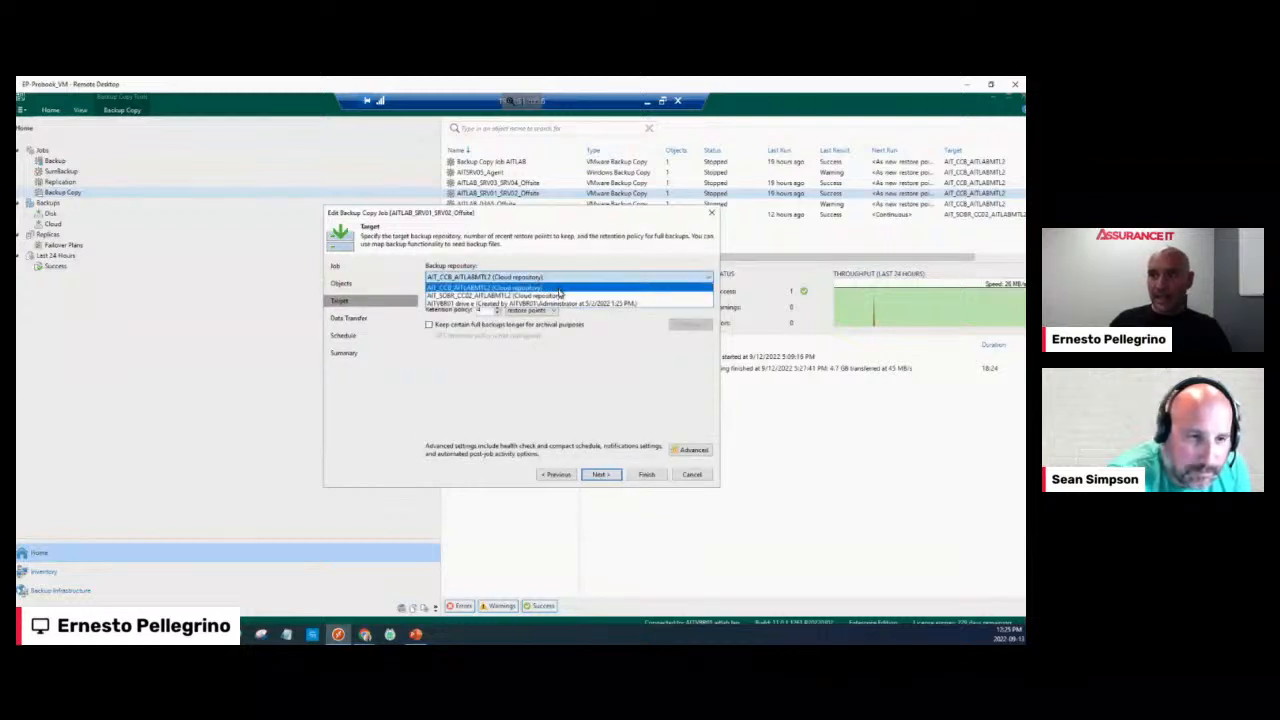
{"action": "left_click", "coordinate": [556, 288]}
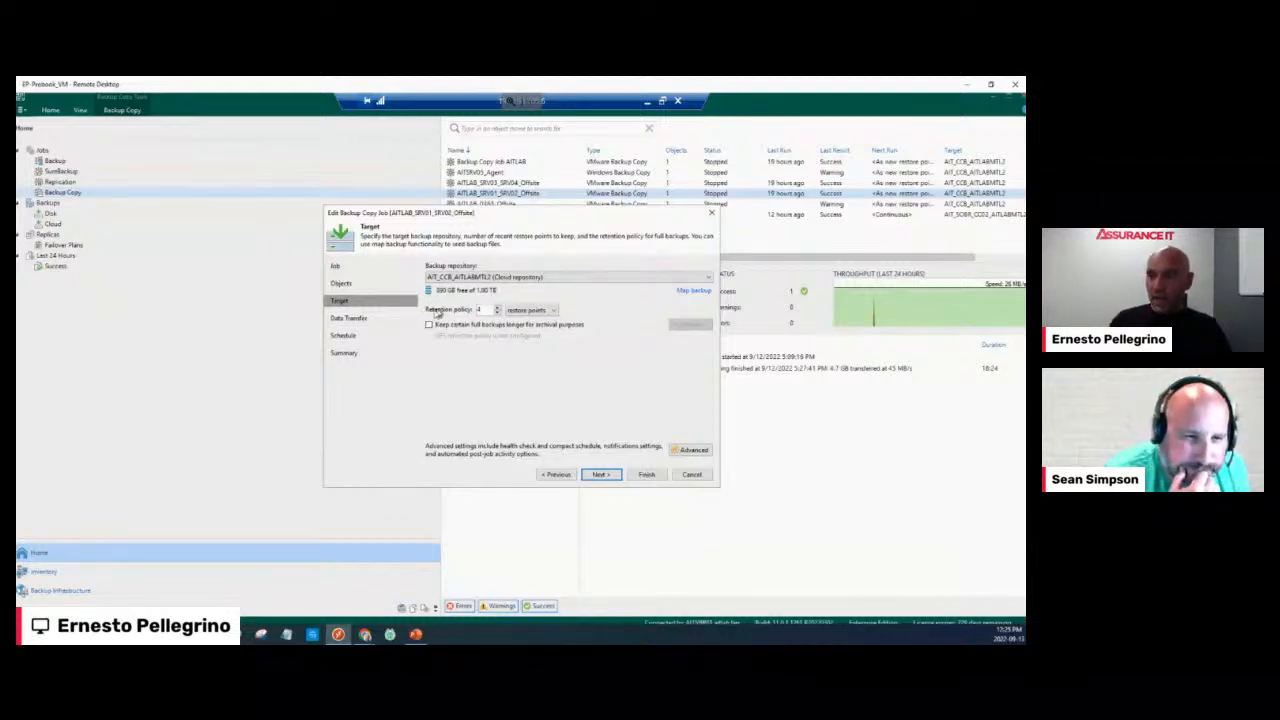
{"action": "left_click", "coordinate": [497, 313]}
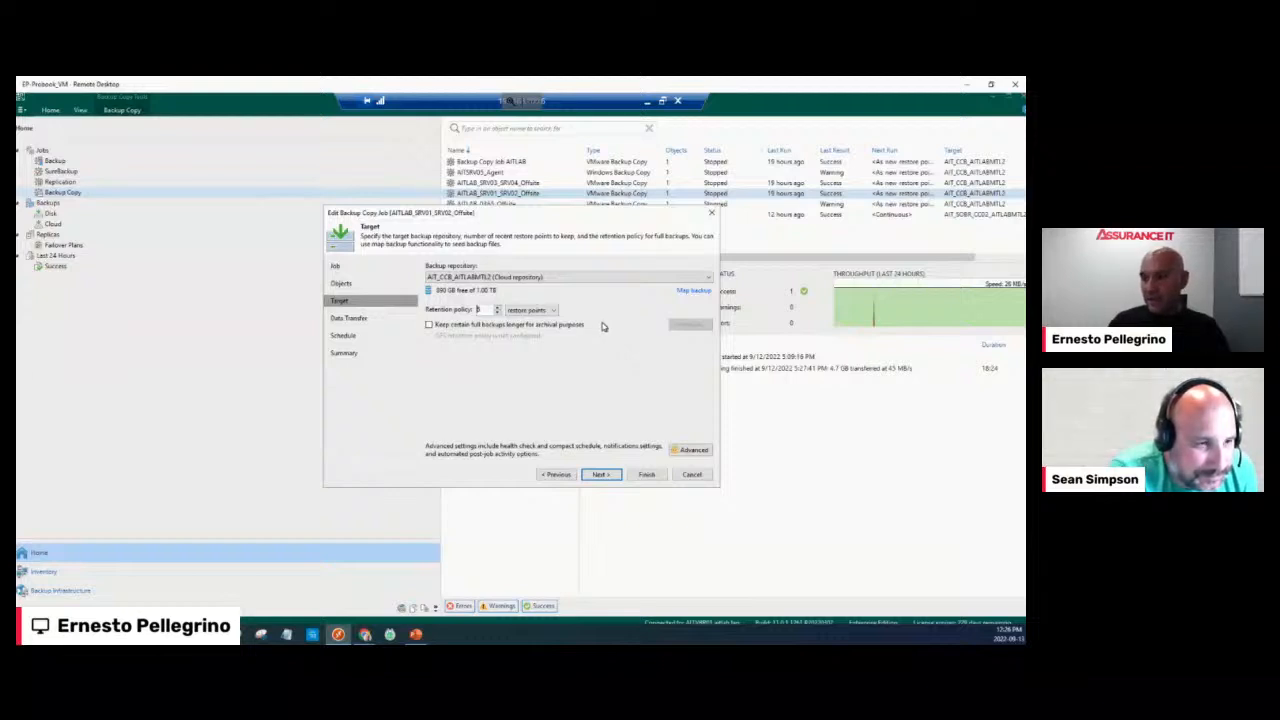
Inspect the GFS options for weekly, monthly and yearly full backups, cancel them, and turn archival retention back off
{"action": "left_click", "coordinate": [429, 326]}
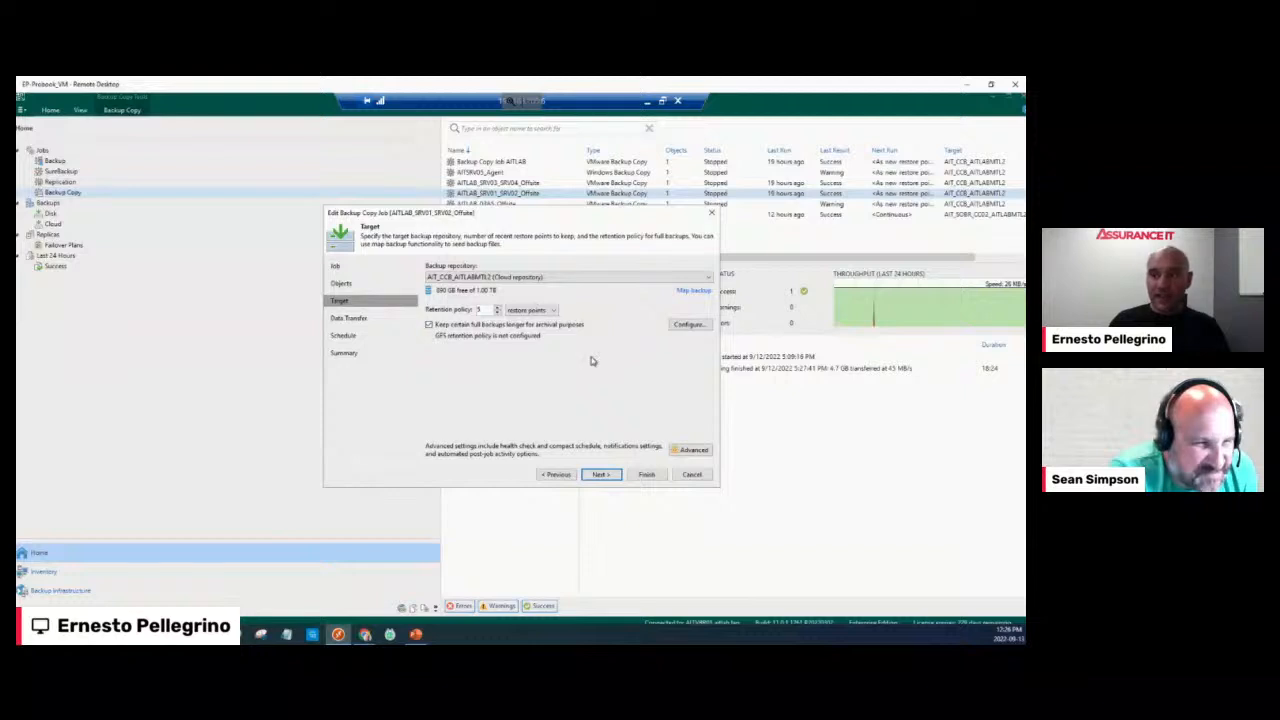
{"action": "left_click", "coordinate": [688, 325]}
{"action": "left_click_drag", "start_coordinate": [549, 290], "coordinate": [602, 251]}
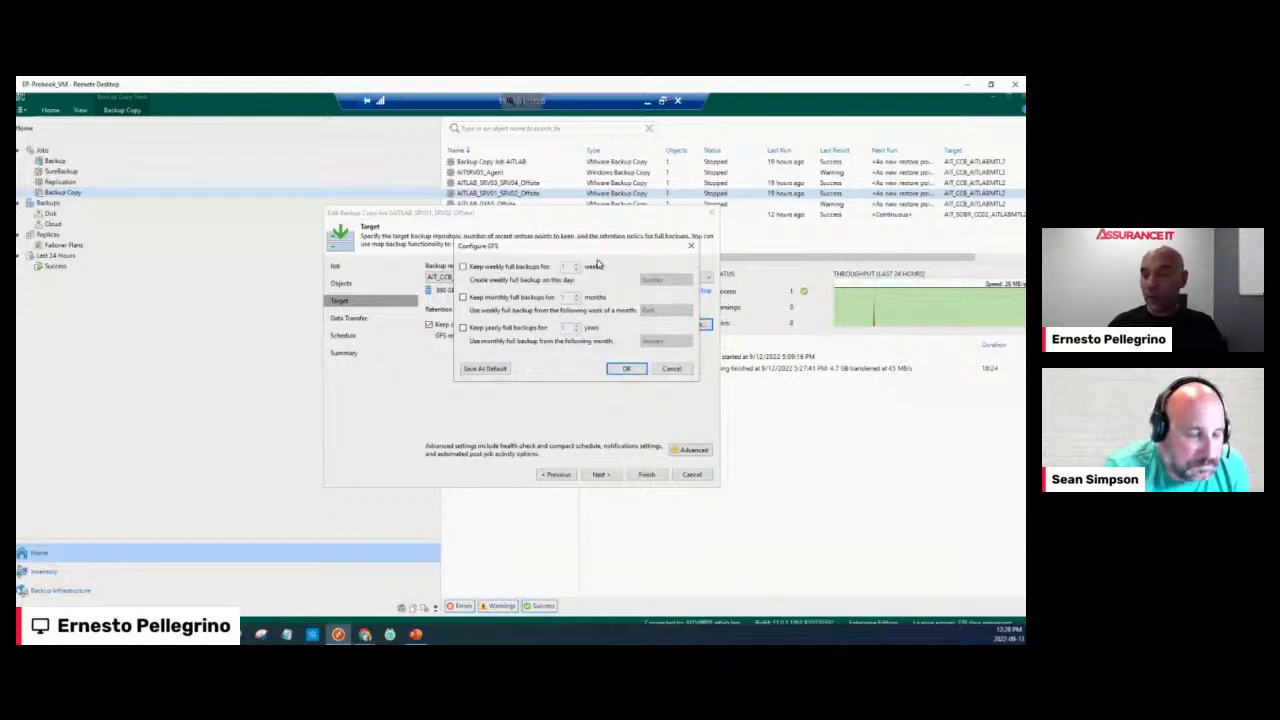
{"action": "left_click", "coordinate": [683, 373]}
{"action": "left_click", "coordinate": [429, 325]}
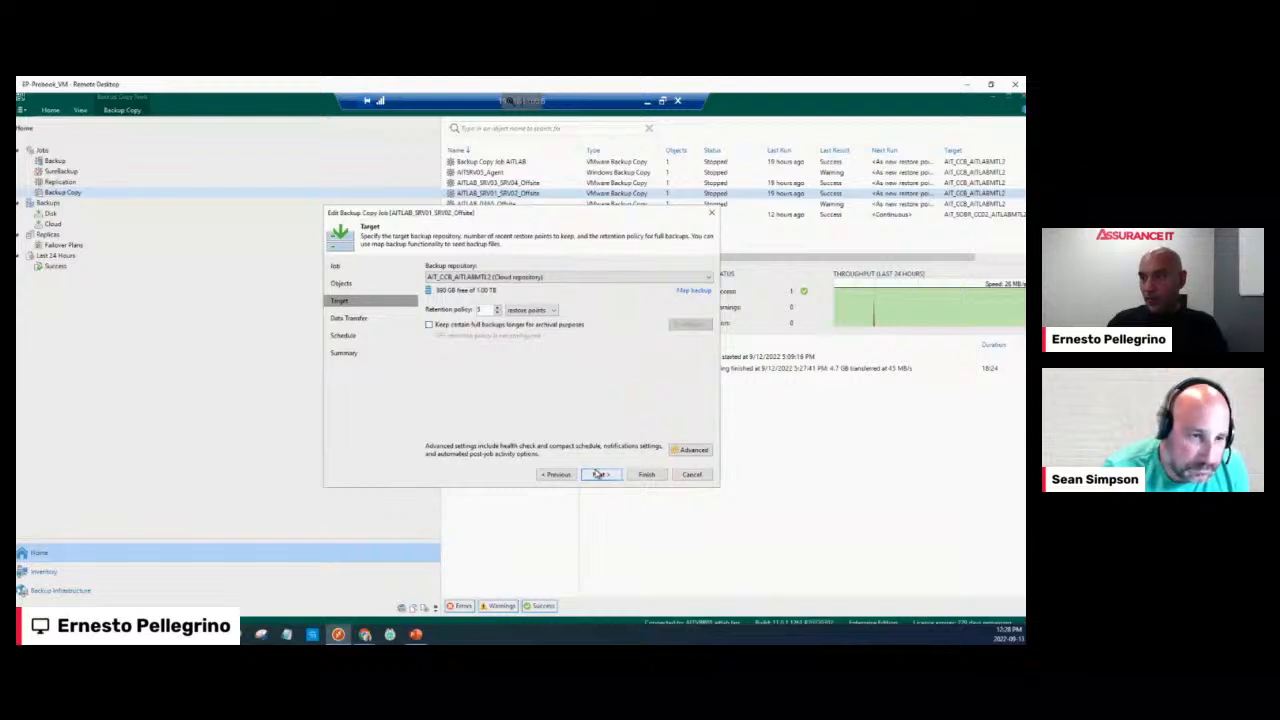
Review the direct data transfer mode, try restricting the copy job's schedule to specific time periods, and discard the job edits
{"action": "left_click", "coordinate": [597, 474]}
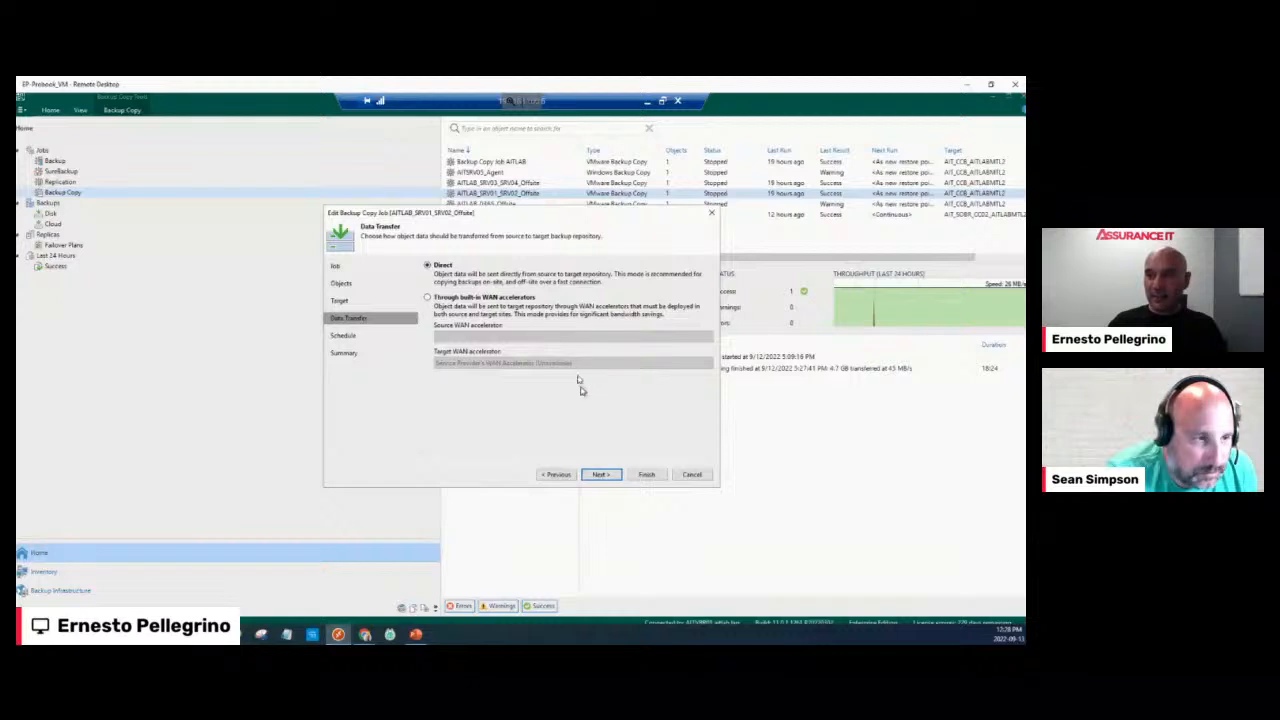
{"action": "left_click", "coordinate": [600, 476]}
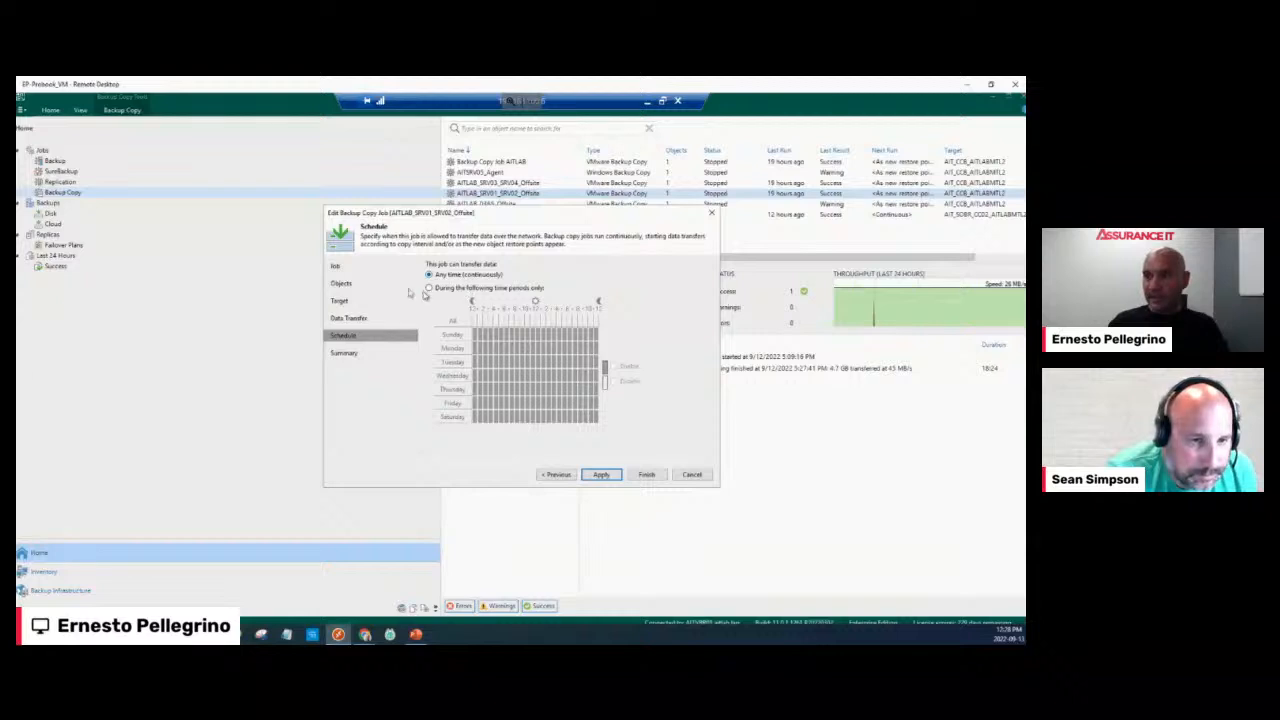
{"action": "left_click", "coordinate": [452, 289]}
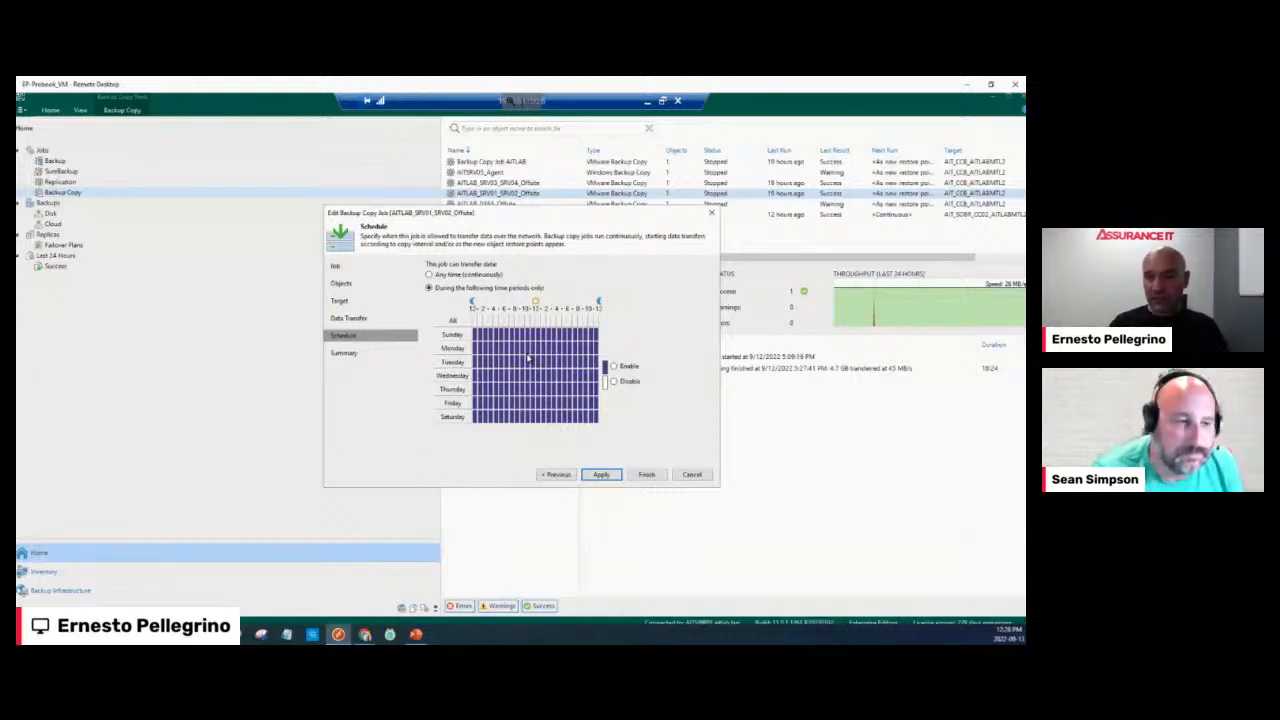
{"action": "left_click", "coordinate": [690, 474]}
{"action": "left_click", "coordinate": [527, 365]}
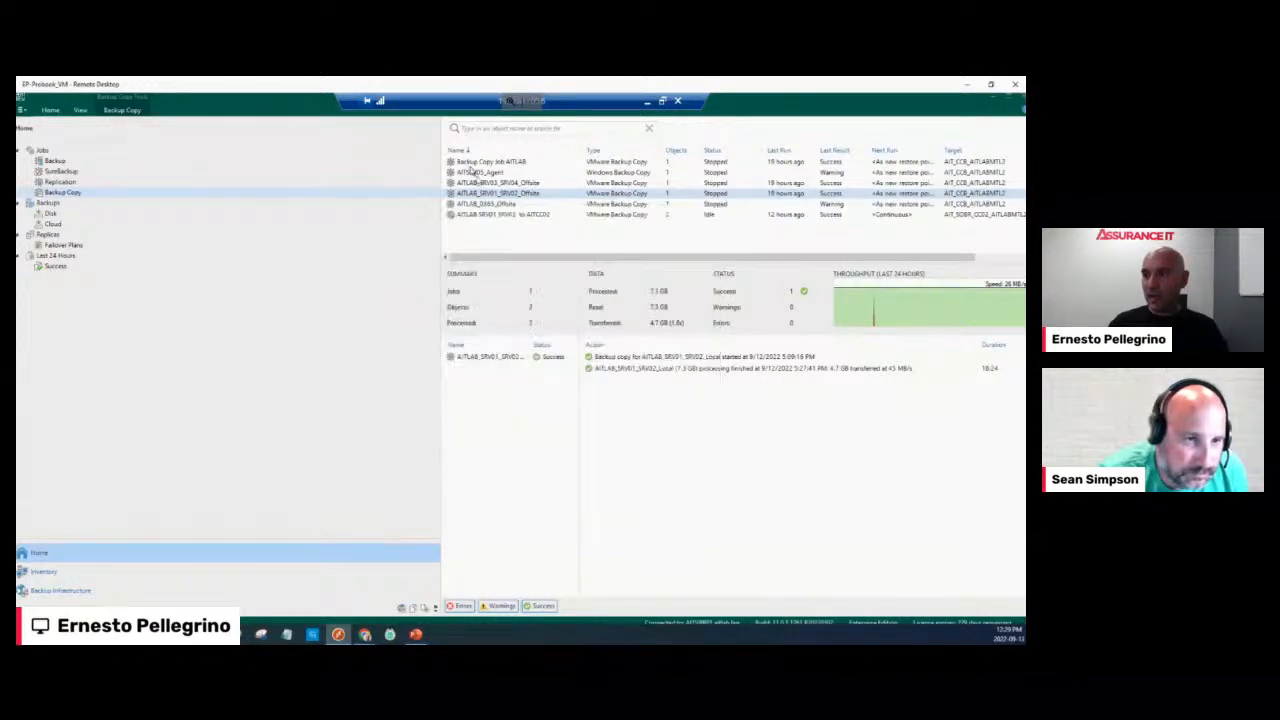
Compare the backups stored in the cloud with those on local disk, and return to the cloud backups
{"action": "left_click", "coordinate": [500, 185]}
{"action": "left_click", "coordinate": [500, 195]}
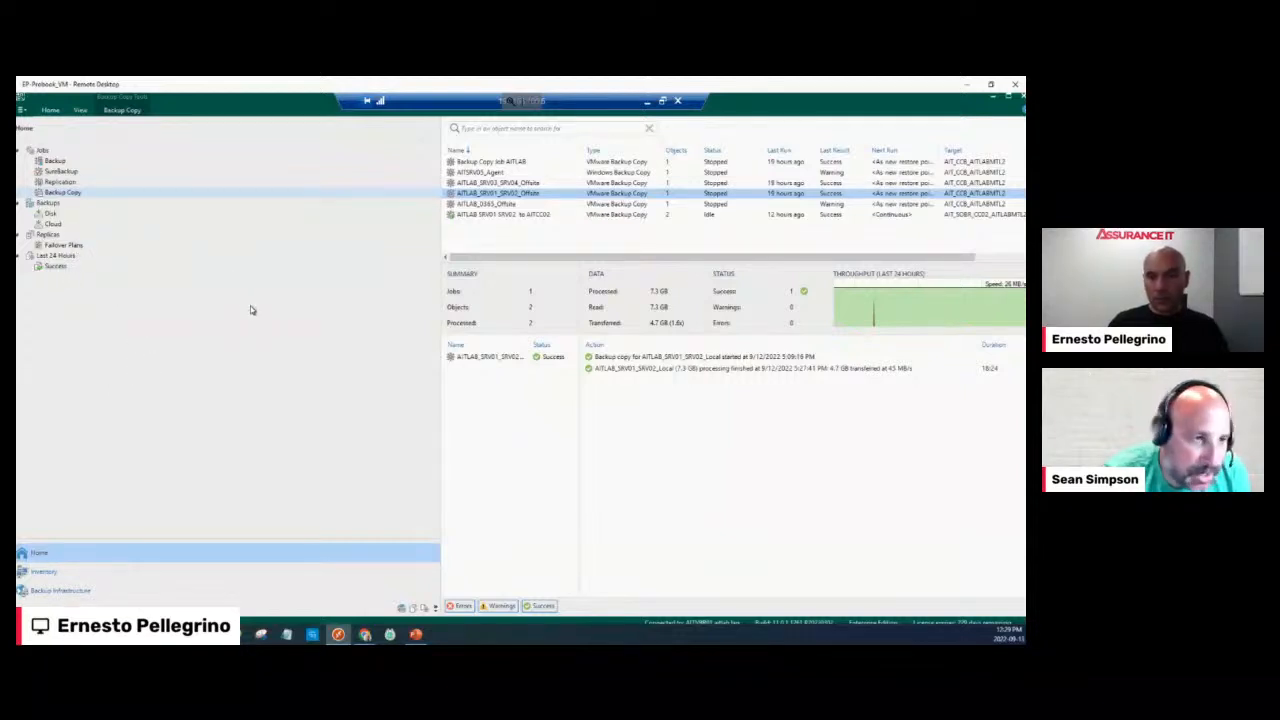
{"action": "left_click", "coordinate": [57, 224]}
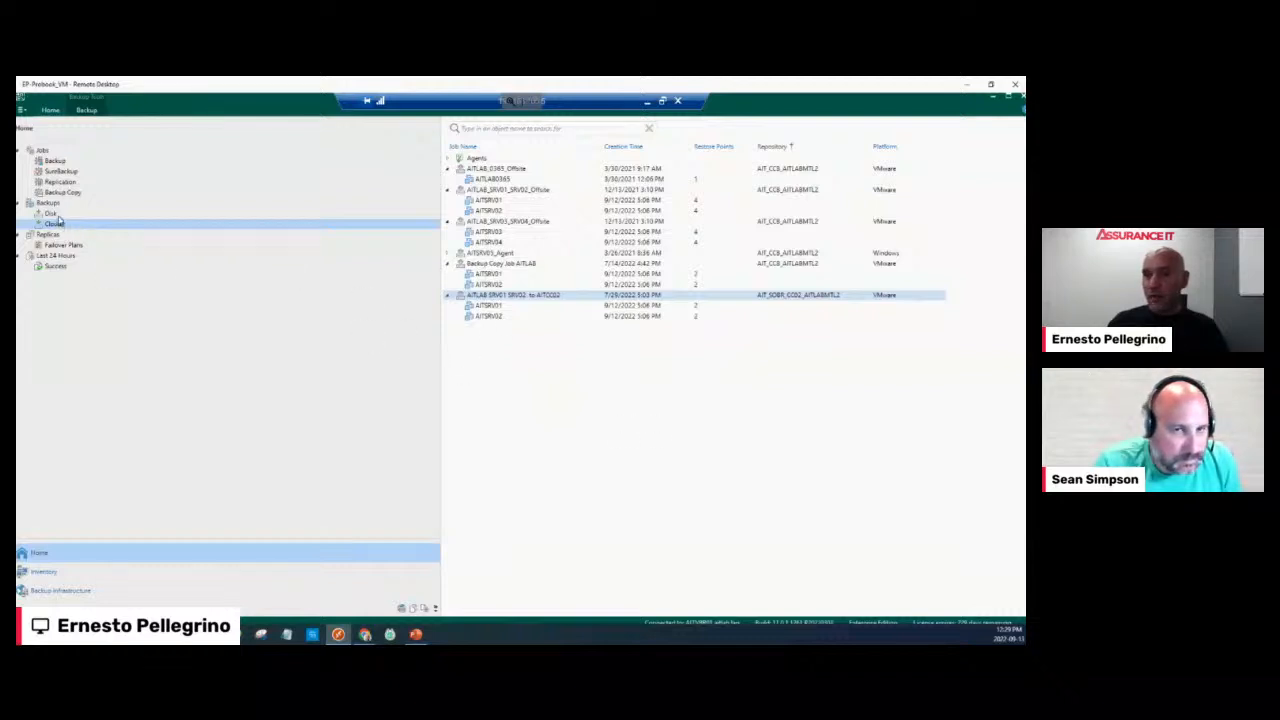
{"action": "left_click", "coordinate": [56, 214]}
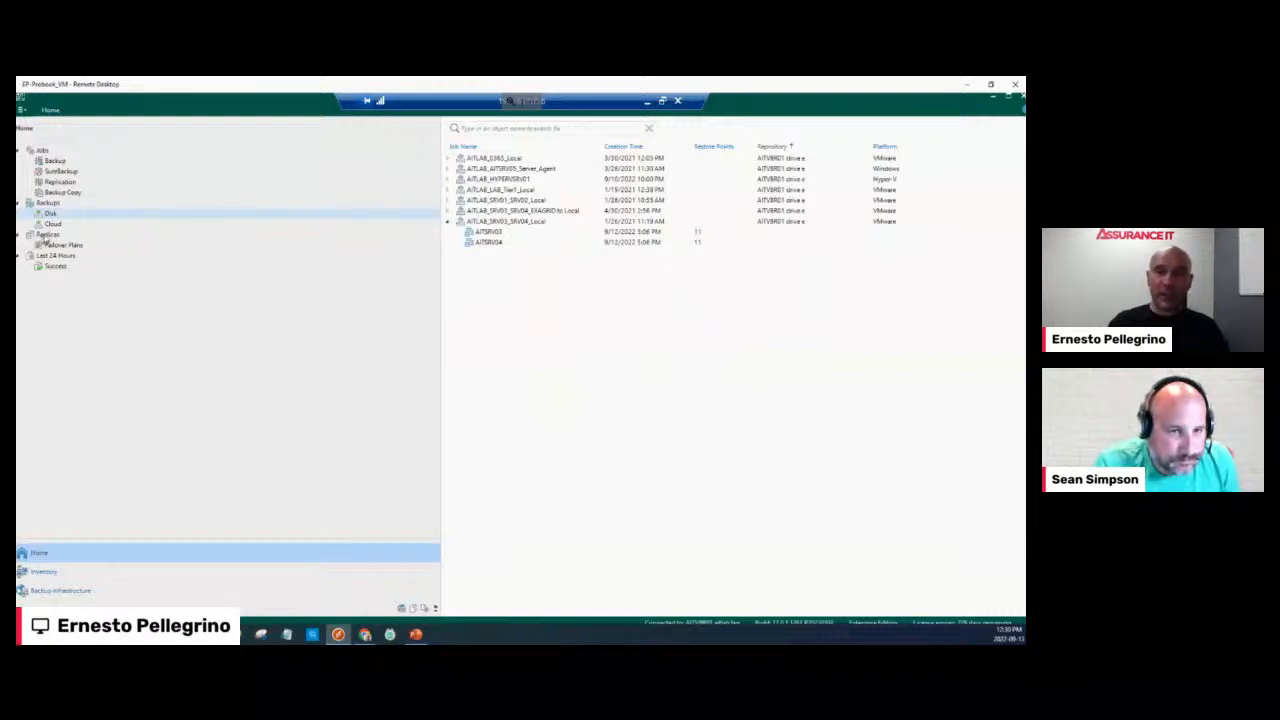
{"action": "left_click", "coordinate": [52, 225]}
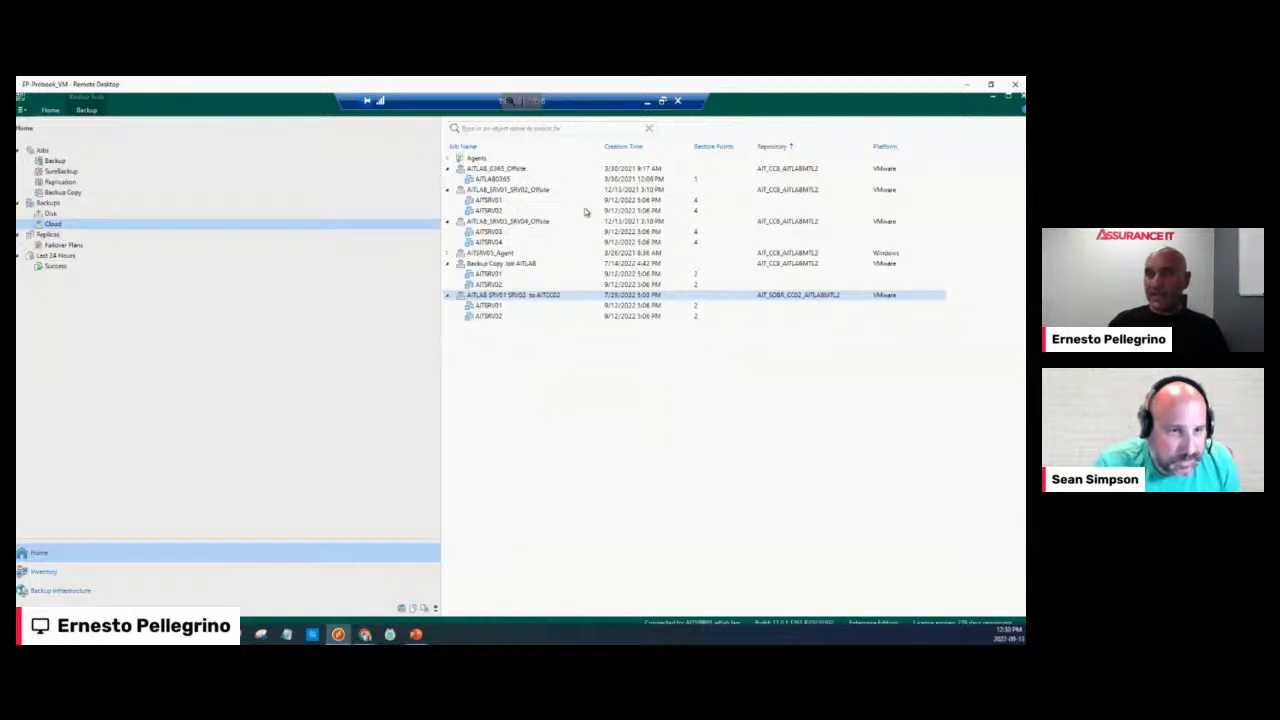
Inspect the properties of the AITLAB_SRV01_SRV02_Offsite cloud backup and close them
{"action": "left_click", "coordinate": [545, 191]}
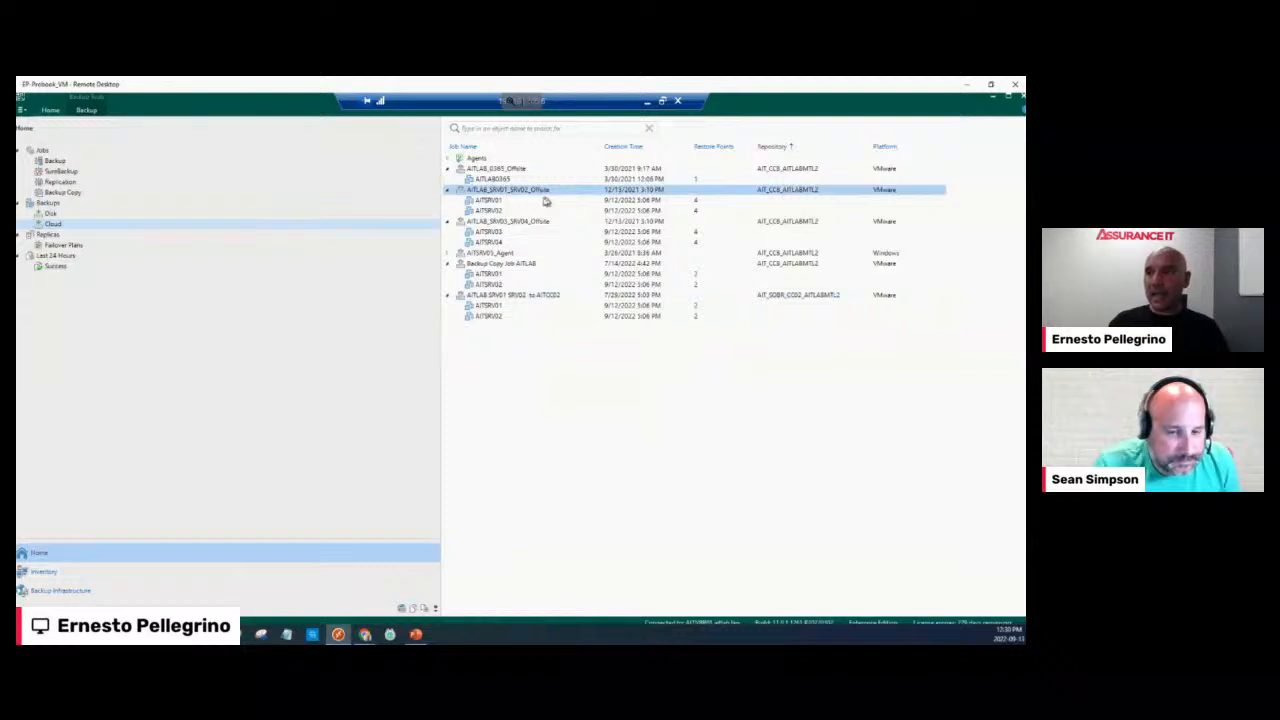
{"action": "key", "text": "Down"}
{"action": "key", "text": "Down"}
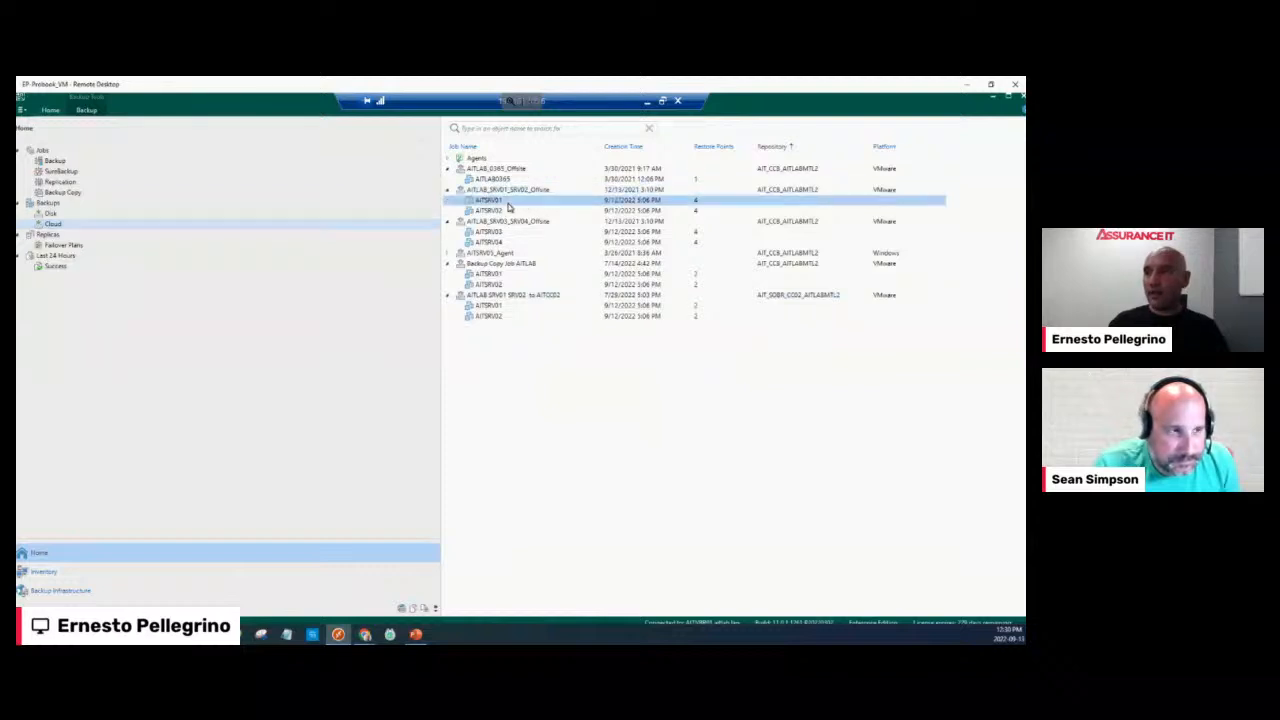
{"action": "left_click", "coordinate": [513, 190]}
{"action": "right_click", "coordinate": [514, 190]}
{"action": "left_click", "coordinate": [536, 212]}
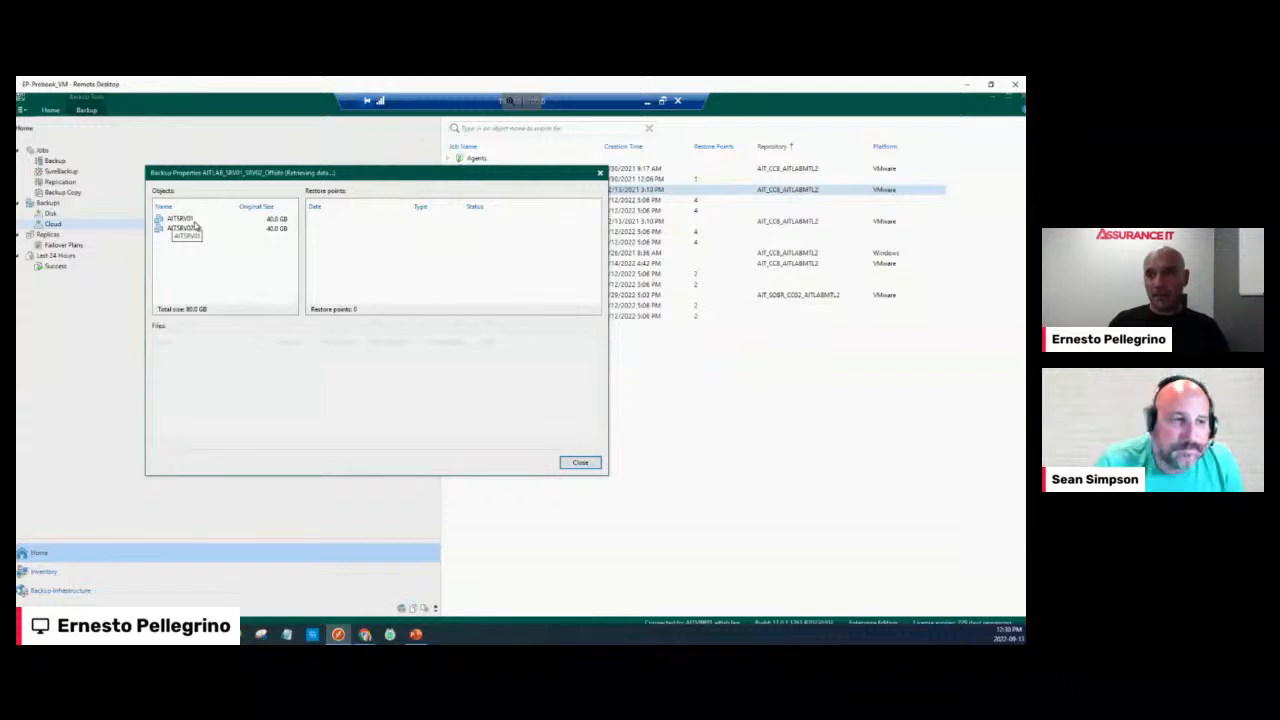
{"action": "left_click", "coordinate": [580, 462]}
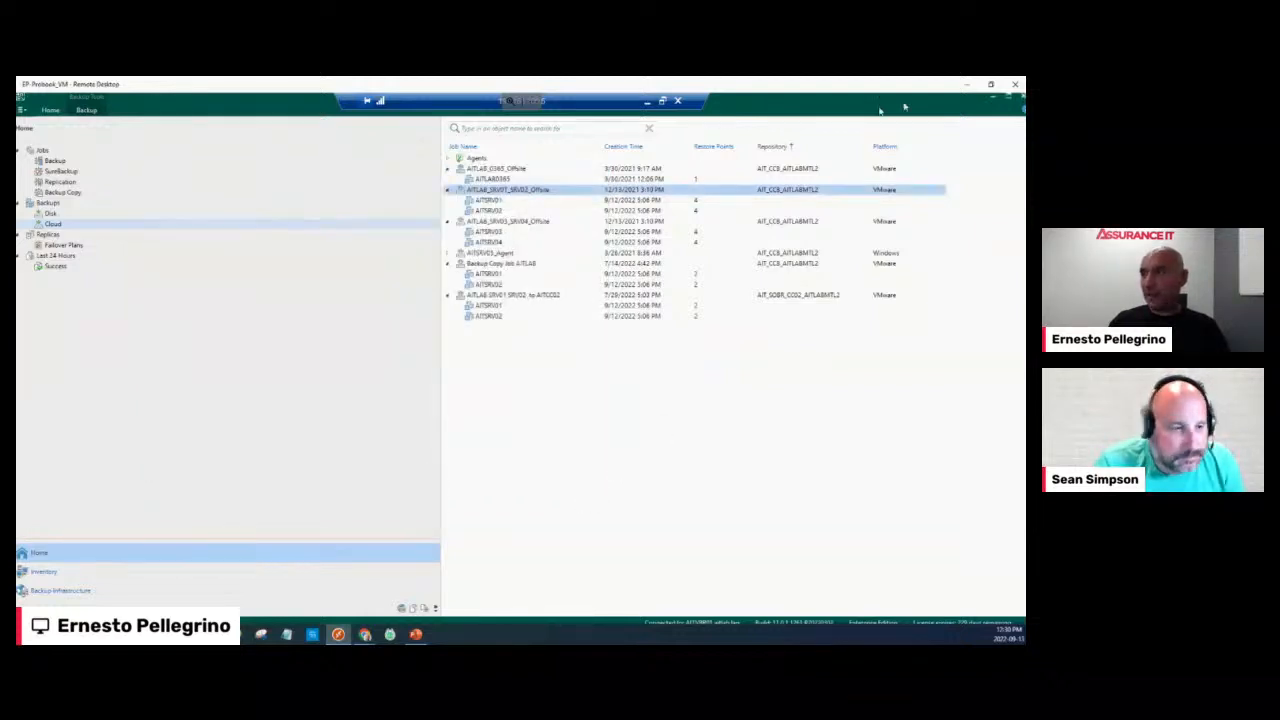
Switch to the PowerPoint presentation and start its slide show from the beginning
{"action": "key", "text": "alt+Tab"}
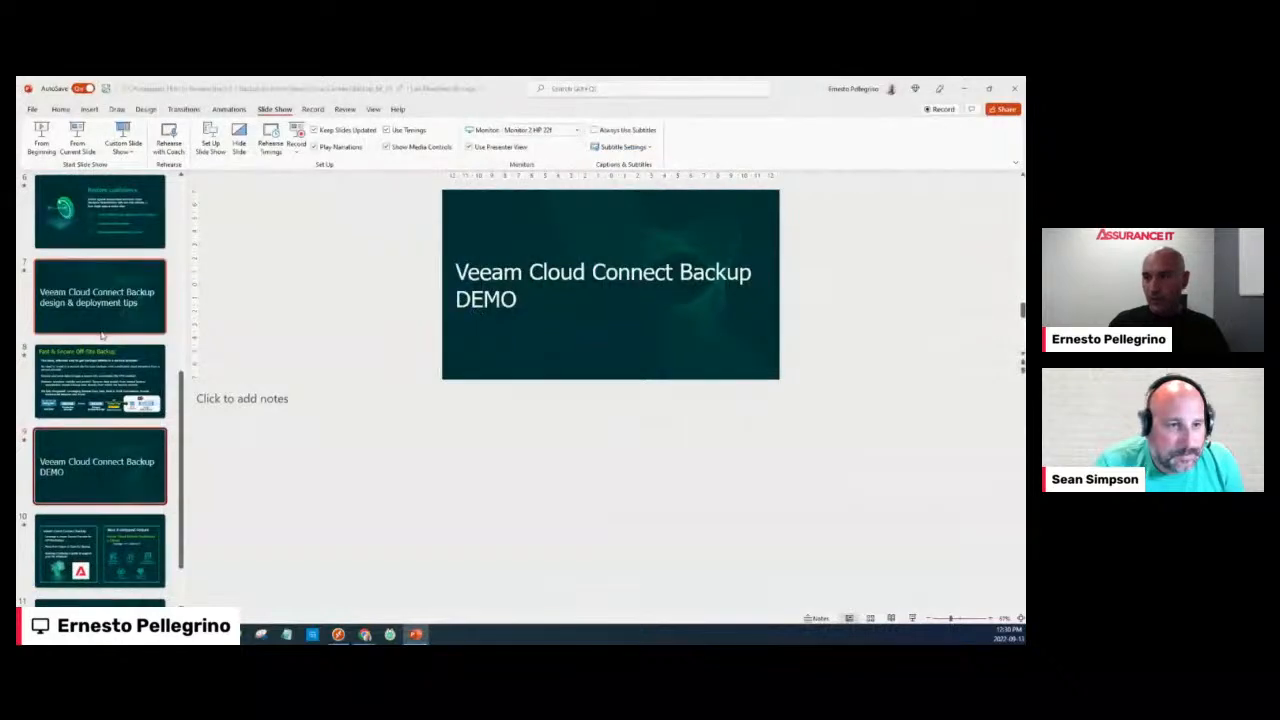
{"action": "key", "text": "Down"}
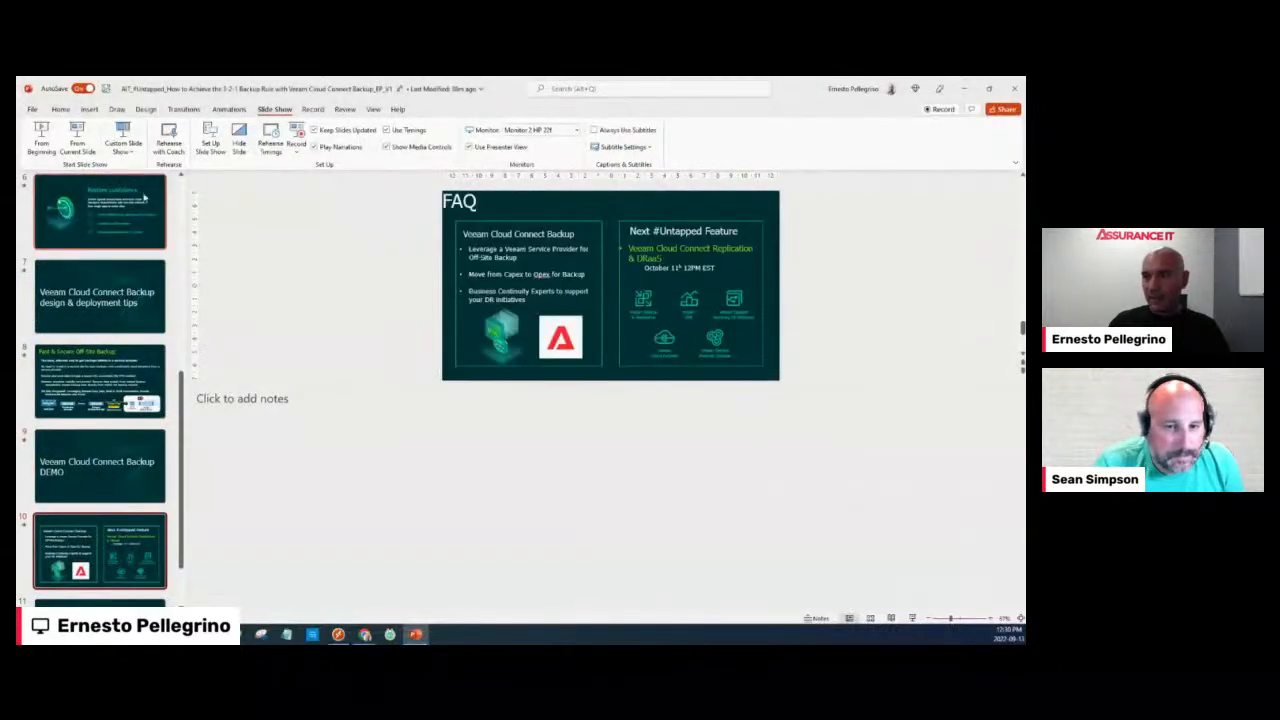
{"action": "left_click", "coordinate": [50, 145]}
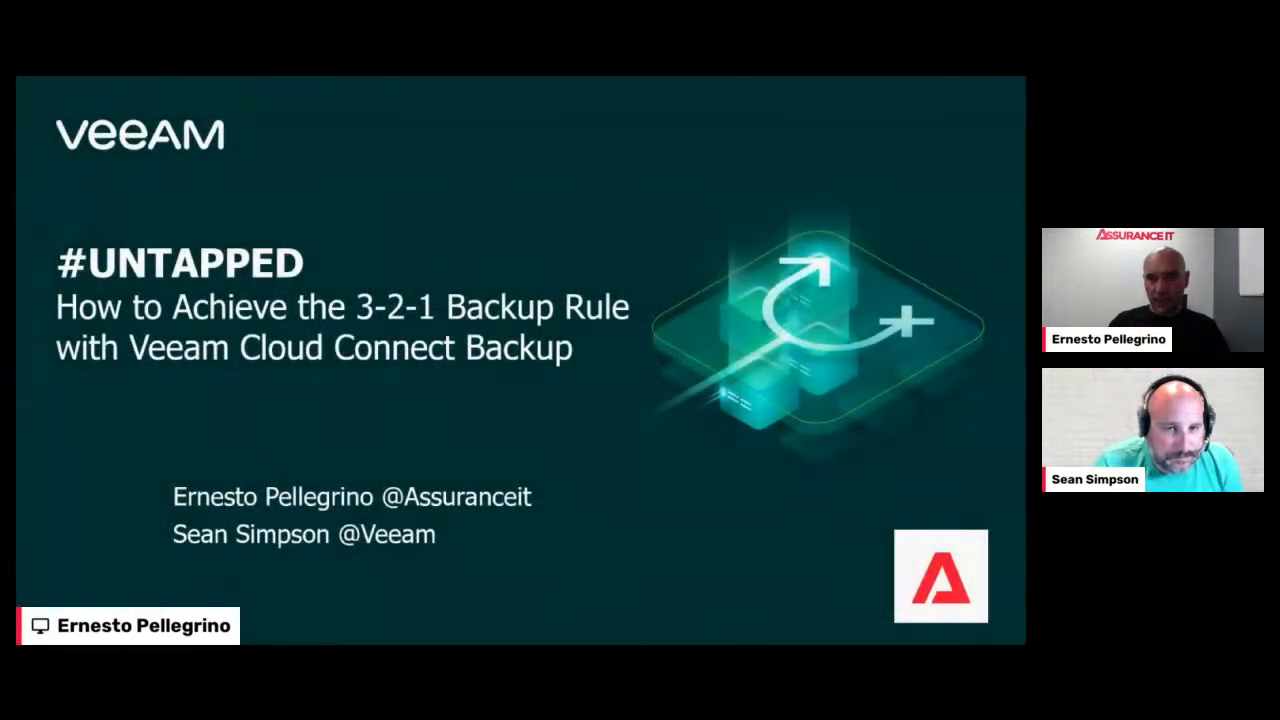
Advance the slide show to the closing slide about Veeam Cloud Connect Backup and the next #Untapped feature
{"action": "key", "text": "Down"}
{"action": "key", "text": "Down"}
{"action": "key", "text": "Down"}
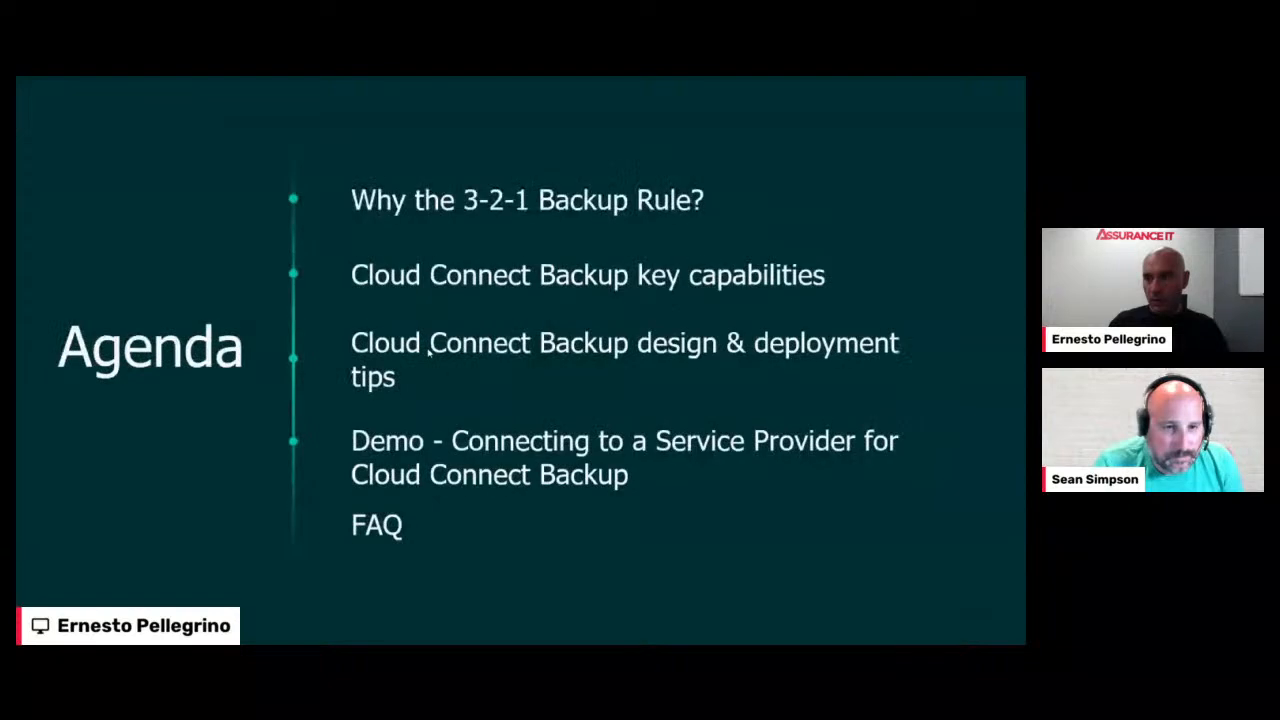
{"action": "key", "text": "Down"}
{"action": "key", "text": "Down"}
{"action": "key", "text": "Down"}
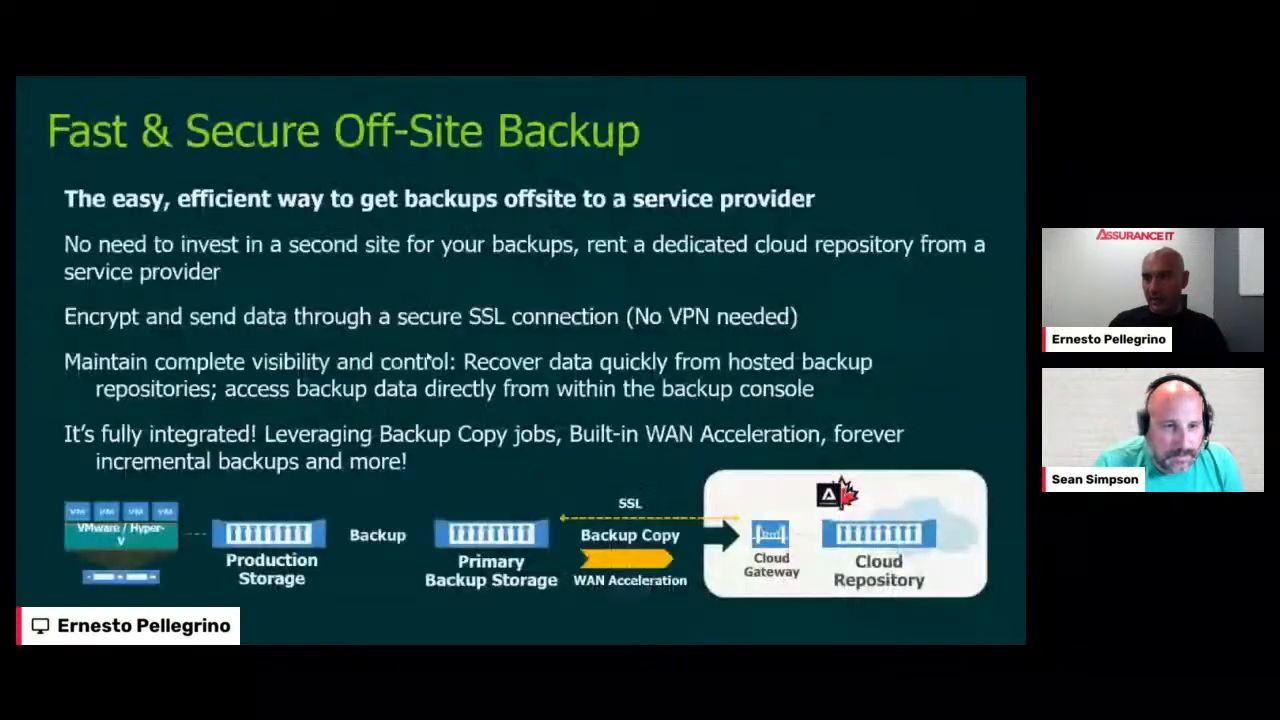
{"action": "key", "text": "Down"}
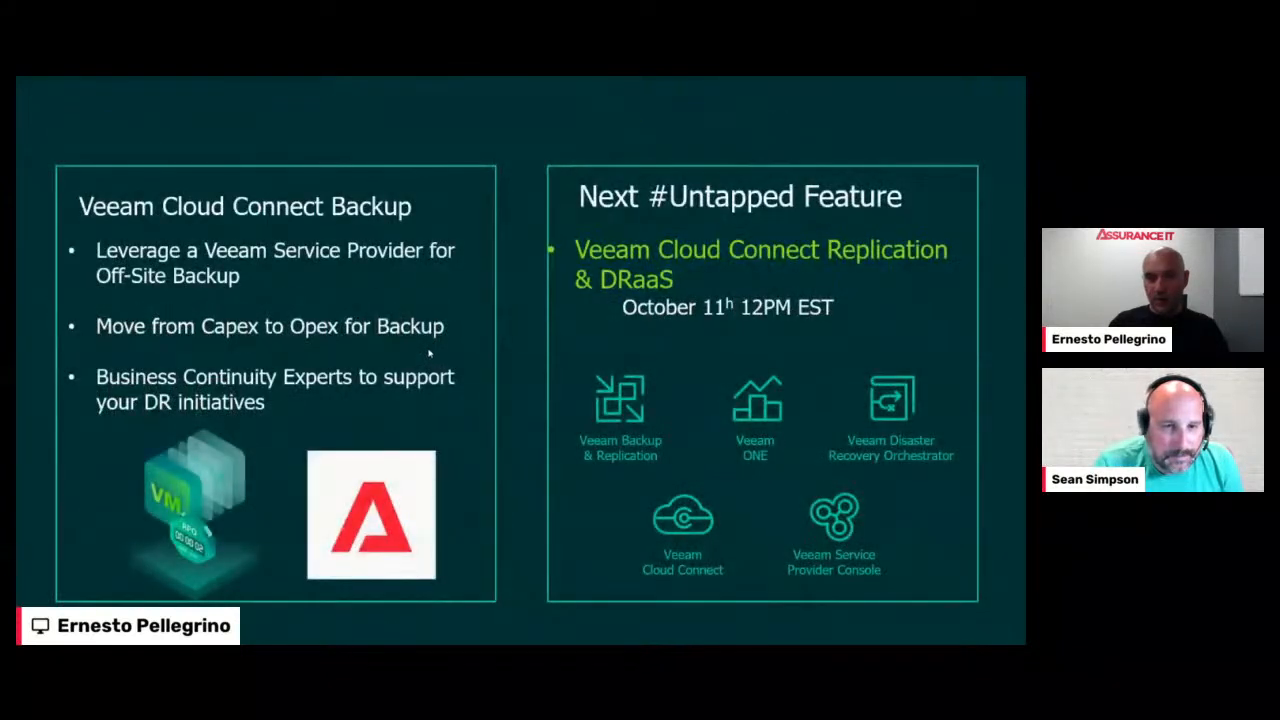